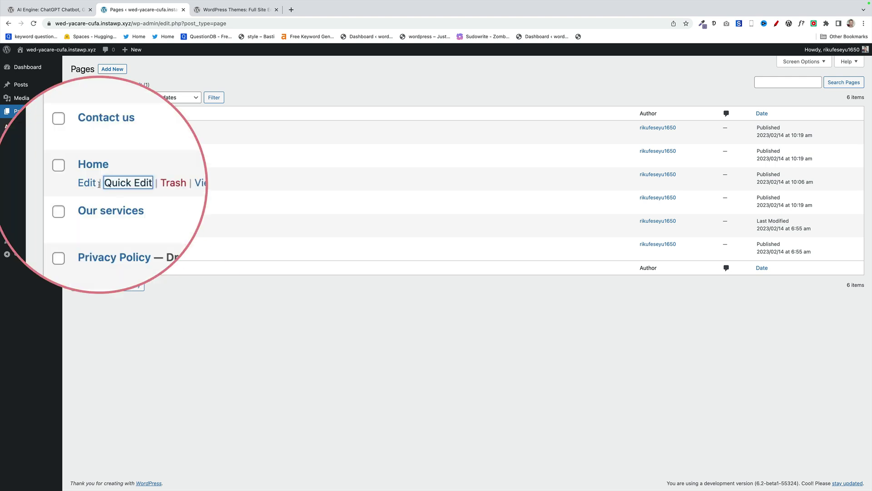
- In Reading settings, make the homepage display a static page, leaving the page choice unchanged
mouse_move(49, 225)
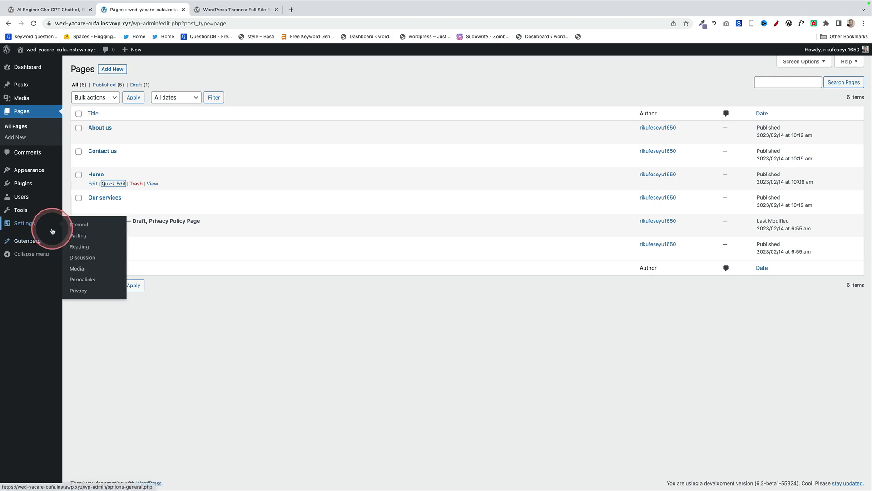
click(93, 245)
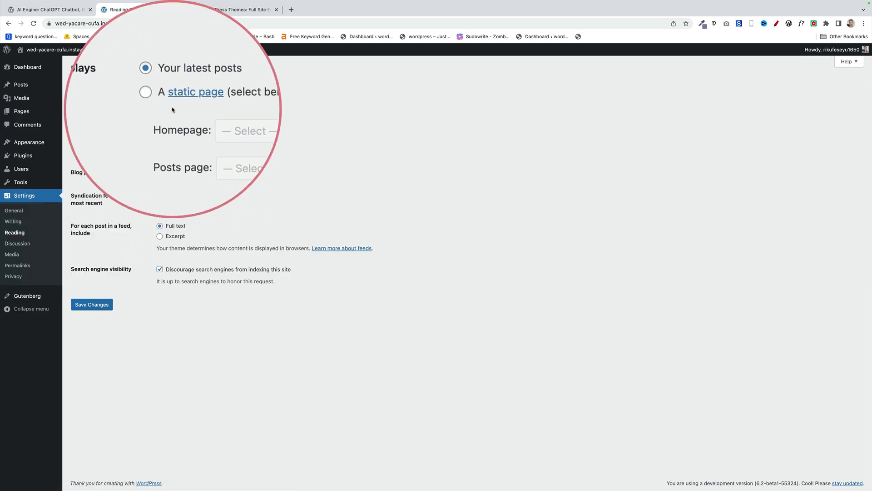
click(160, 103)
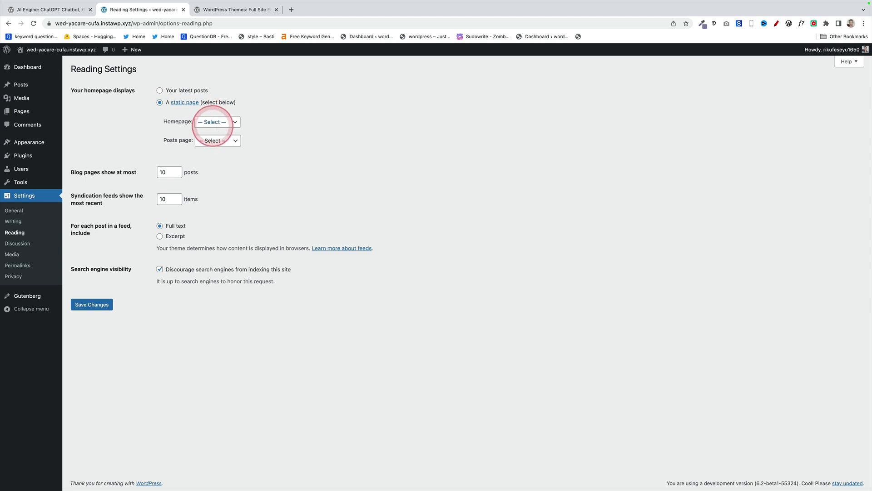
click(213, 123)
click(288, 142)
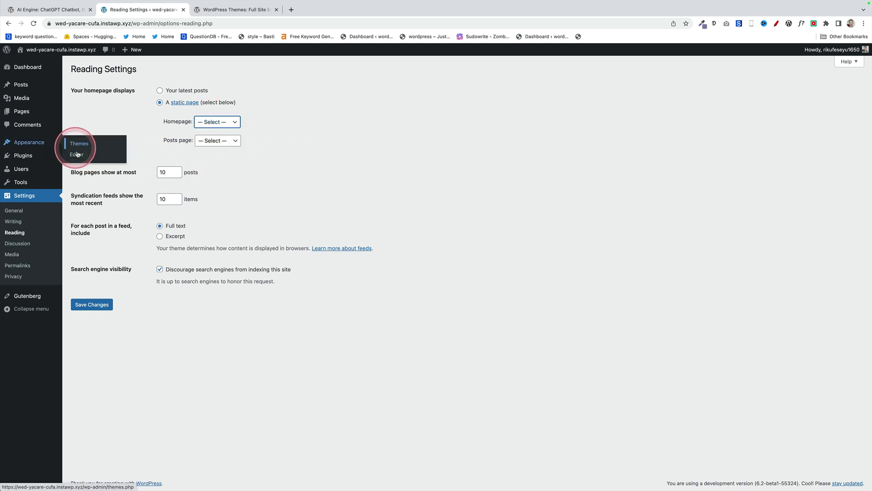
- Open the Home template from the site editor's Templates list for editing
click(78, 155)
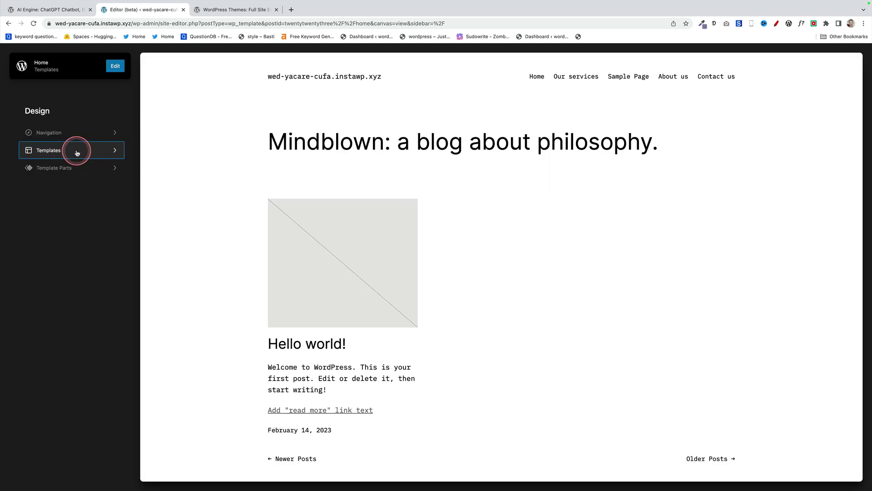
click(74, 149)
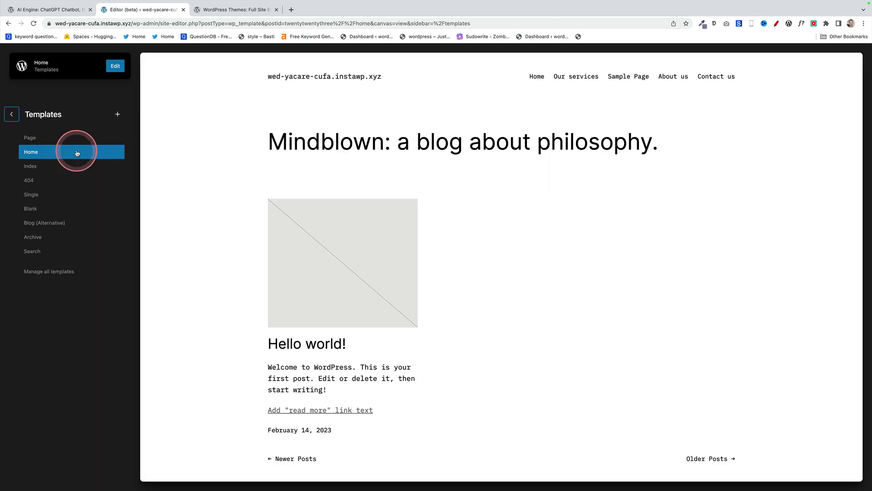
click(30, 156)
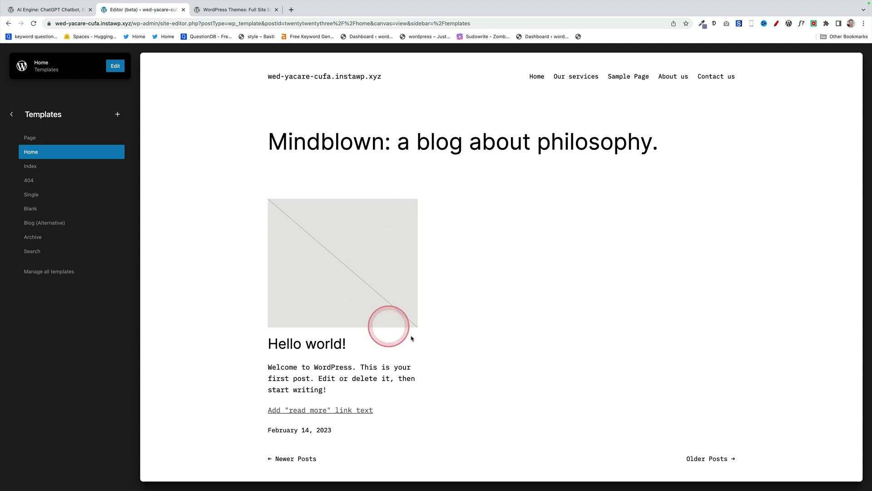
click(115, 66)
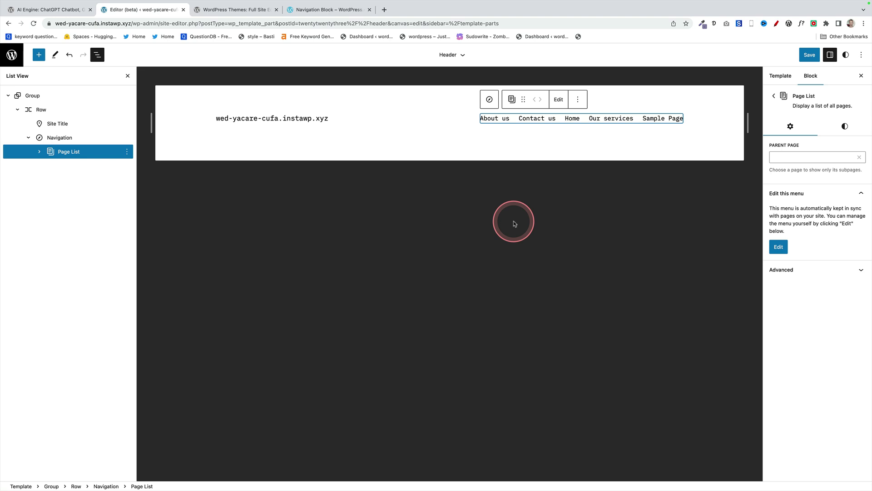
- Select the header's Navigation block, then the Page List nested inside it
click(79, 137)
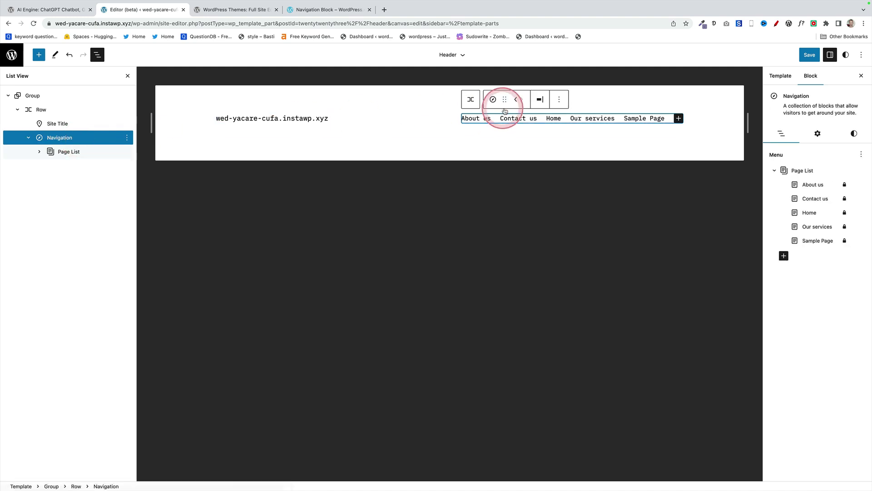
click(97, 151)
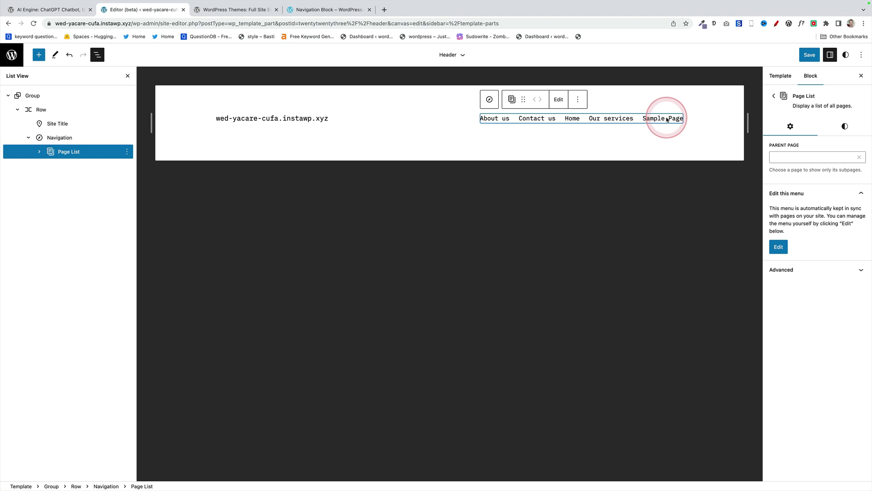
- Convert the page list to editable links, move Home to the top, and remove Sample Page
click(558, 99)
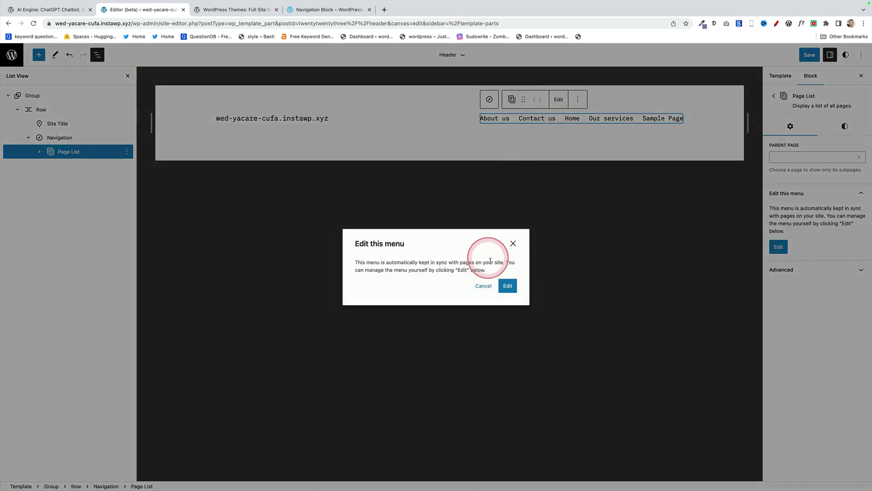
click(507, 286)
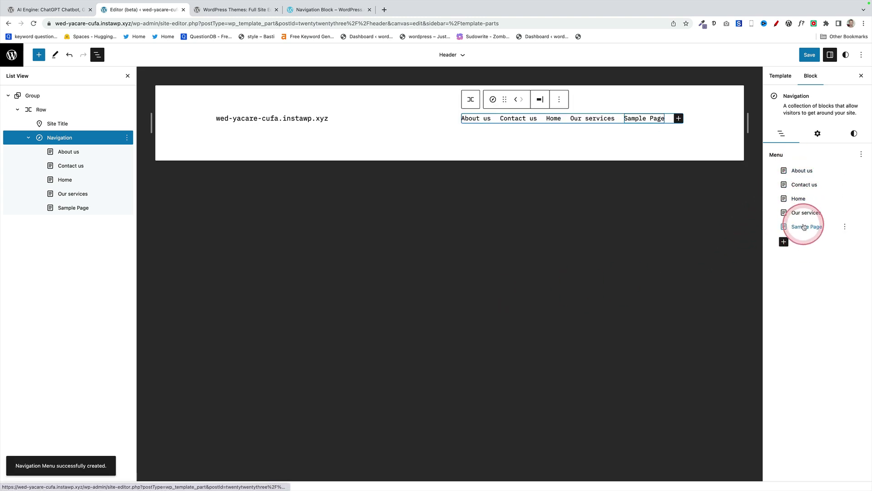
drag(798, 199, 803, 169)
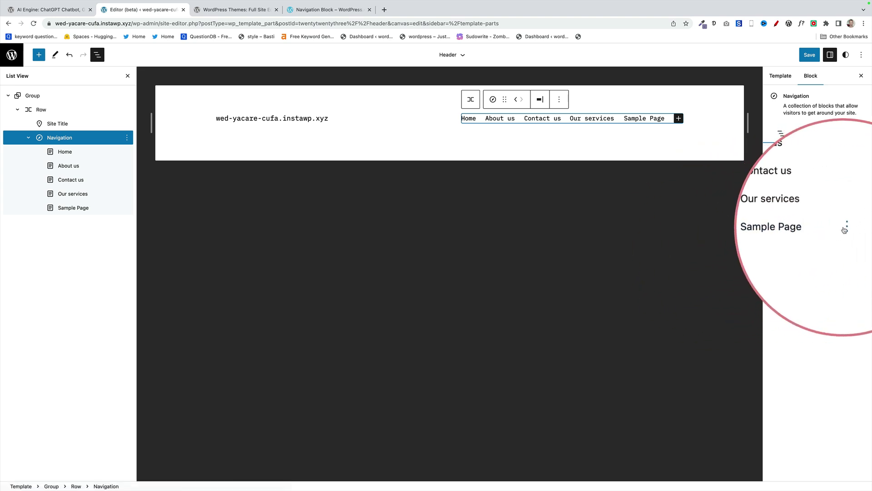
click(843, 227)
click(789, 267)
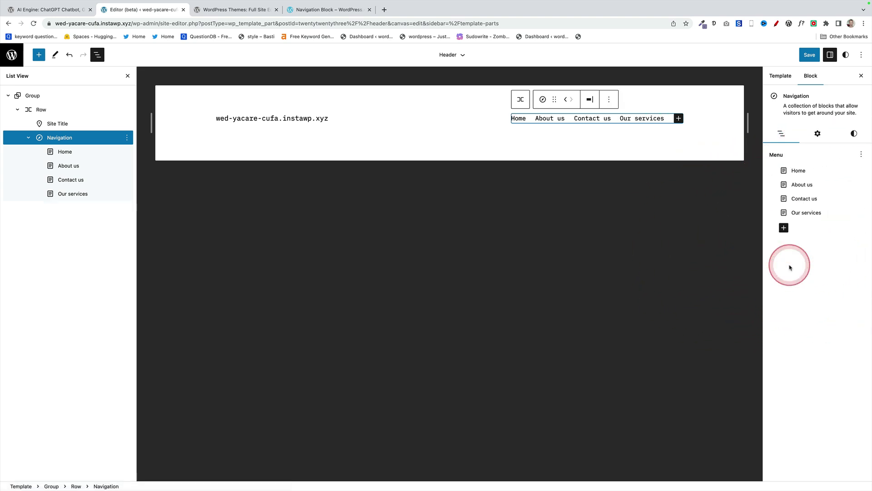
- Re-add Sample Page as a page link at the end and nest Our services under About us
click(785, 230)
click(680, 287)
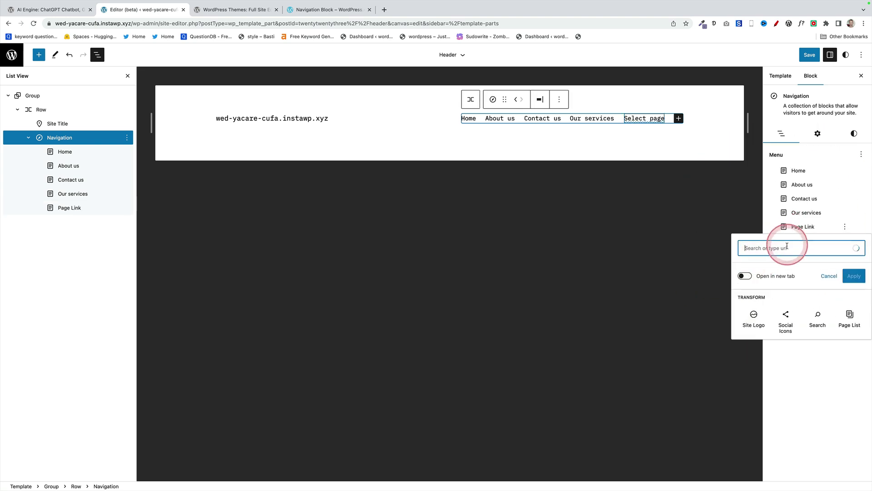
click(787, 246)
text(sample)
click(772, 269)
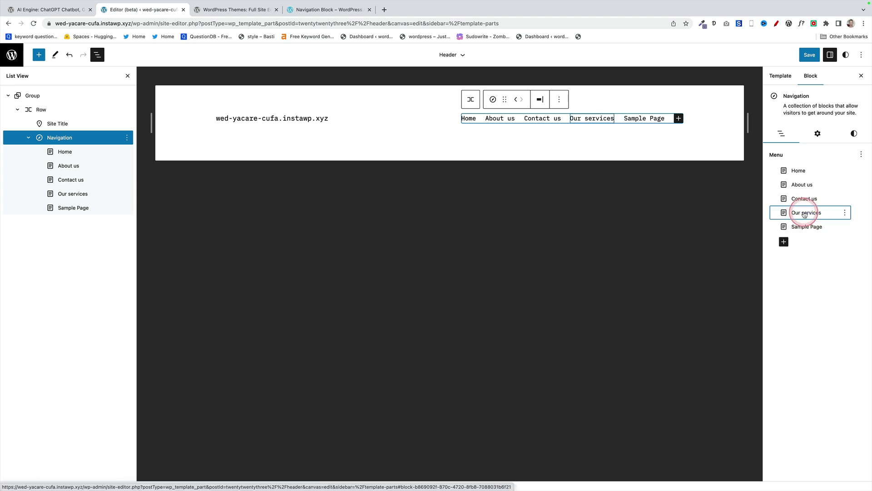
drag(800, 212, 826, 196)
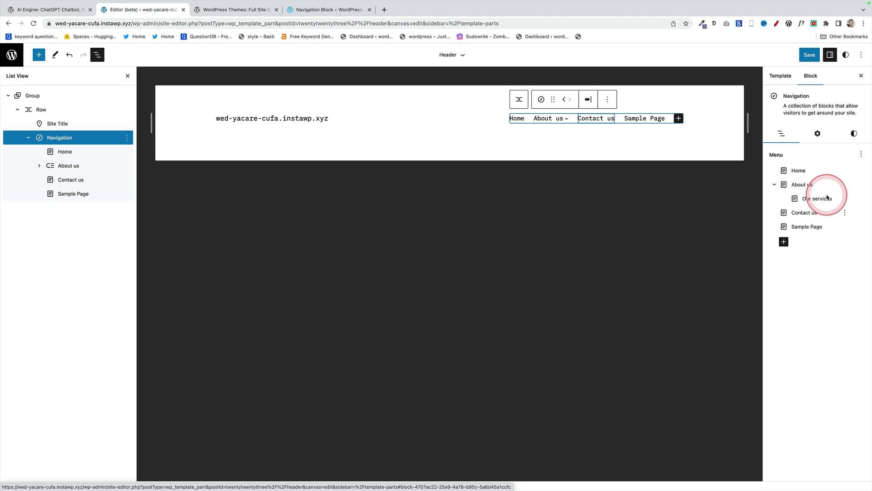
- Show the Navigation block's settings and expand its advanced options
click(817, 133)
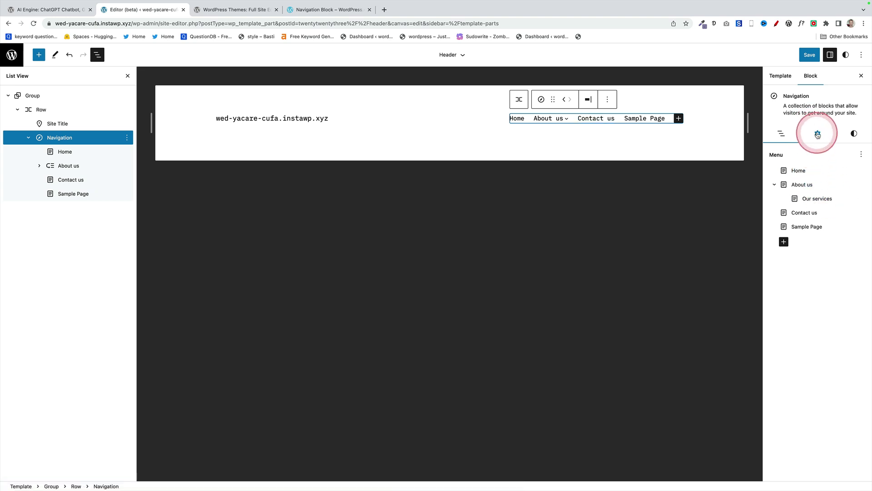
click(807, 372)
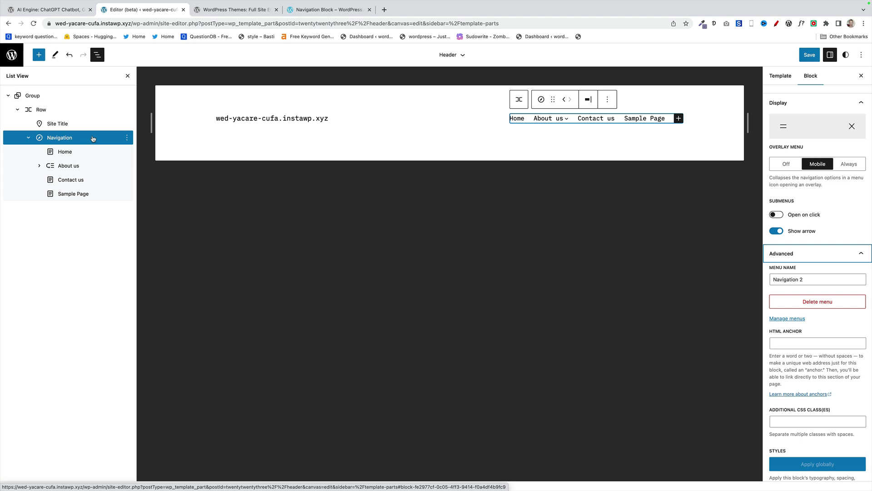
drag(129, 138, 90, 140)
- Insert a Social Icons block after the Navigation using /so, and add a first icon
click(126, 138)
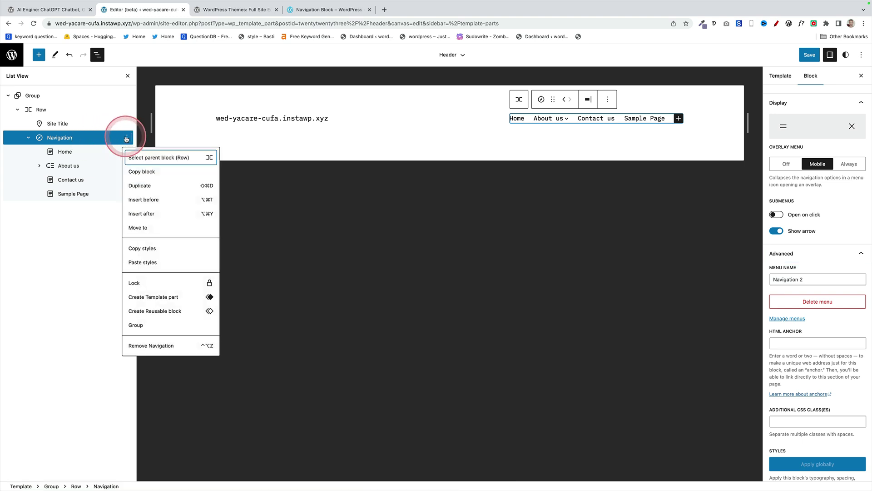
click(153, 213)
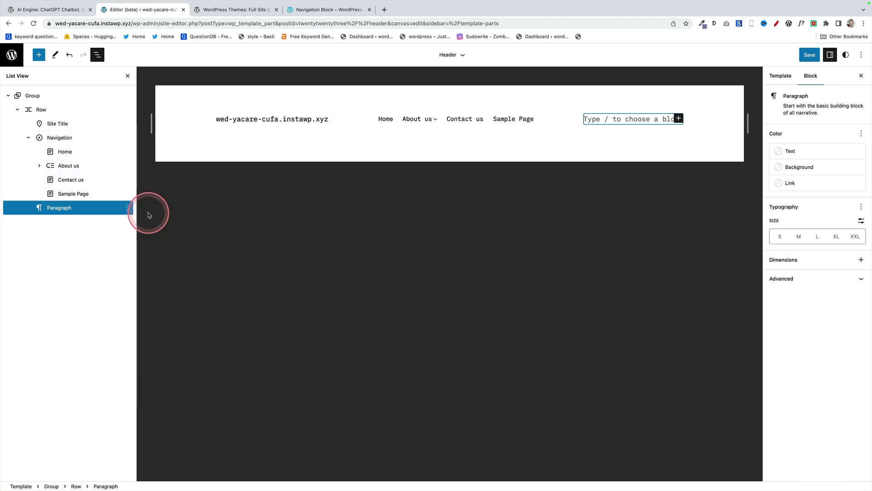
click(639, 119)
text(/s)
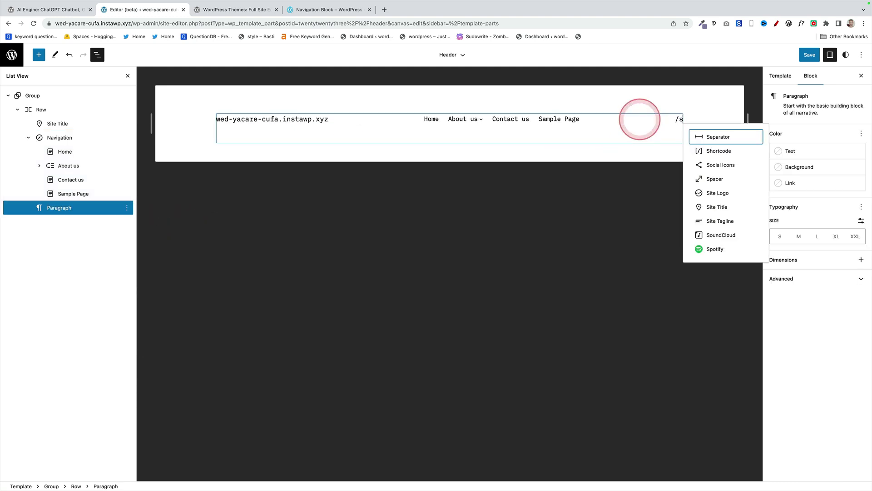
text(o)
key(Return)
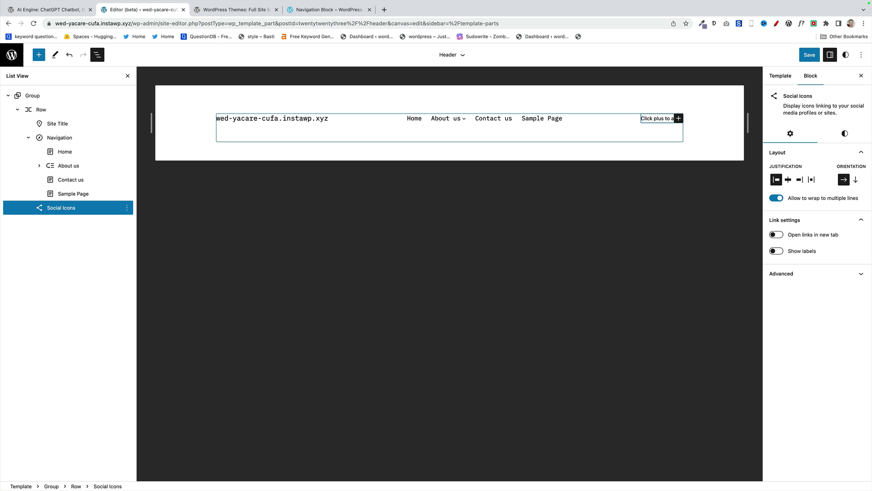
click(678, 118)
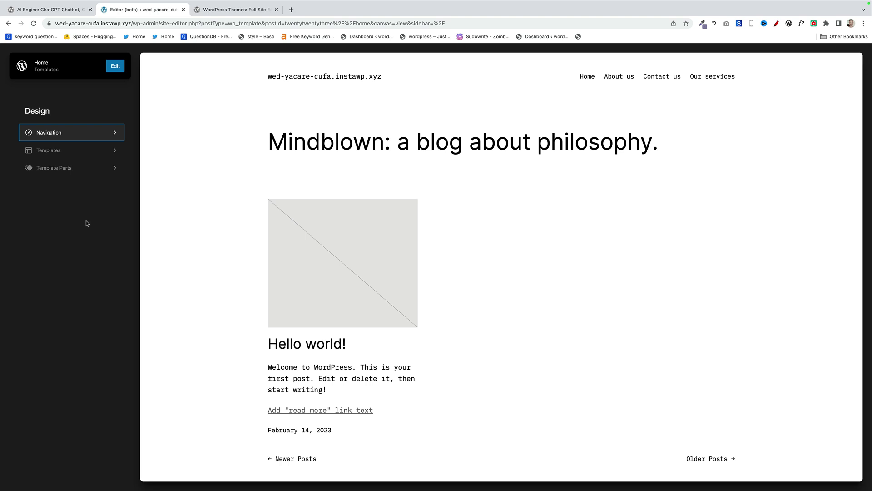
- Reorder the Home link in the site's navigation menu, then open the Home template for editing
click(78, 205)
click(68, 137)
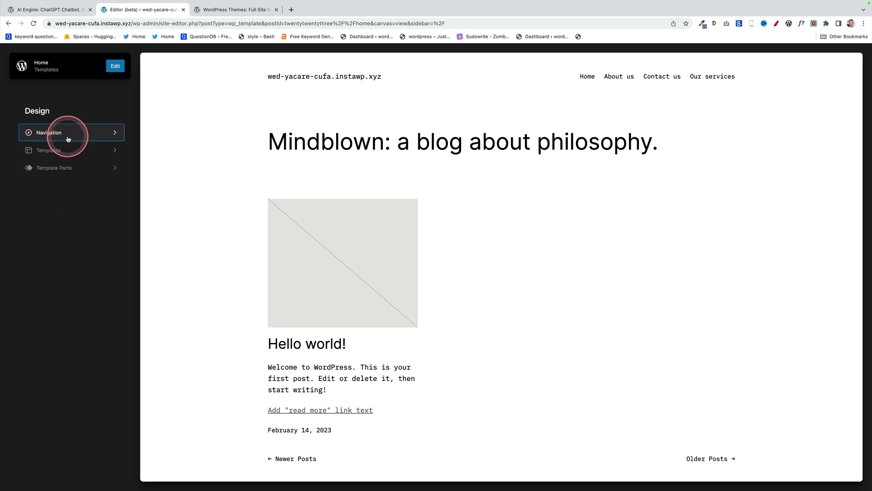
click(59, 137)
click(62, 136)
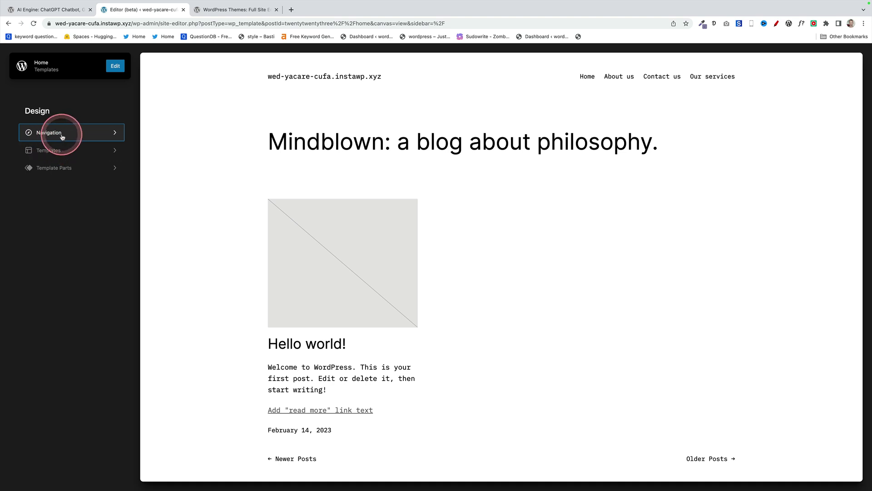
click(62, 136)
drag(59, 138, 58, 166)
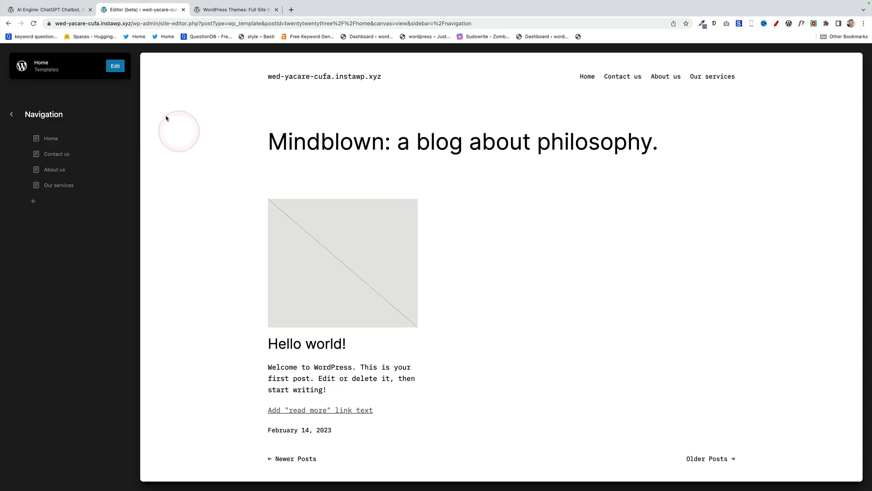
click(116, 65)
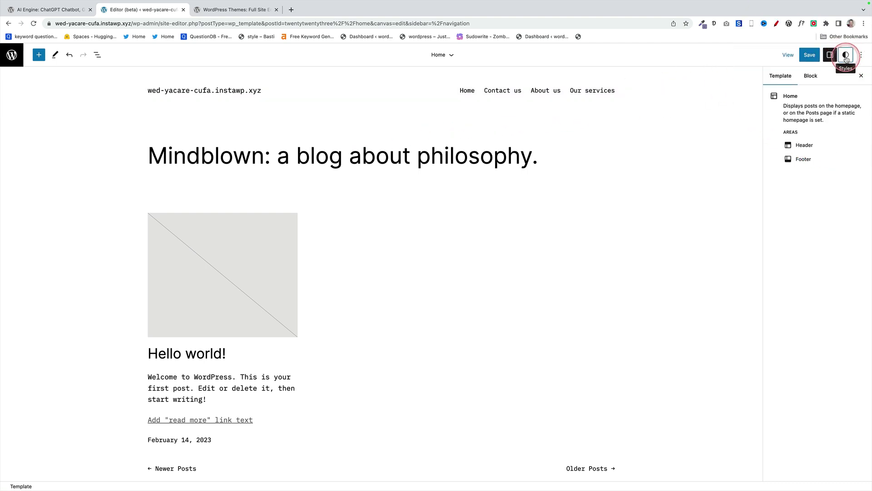
- Set the global headings font to IBM Plex Mono in Styles > Typography > Headings
click(845, 56)
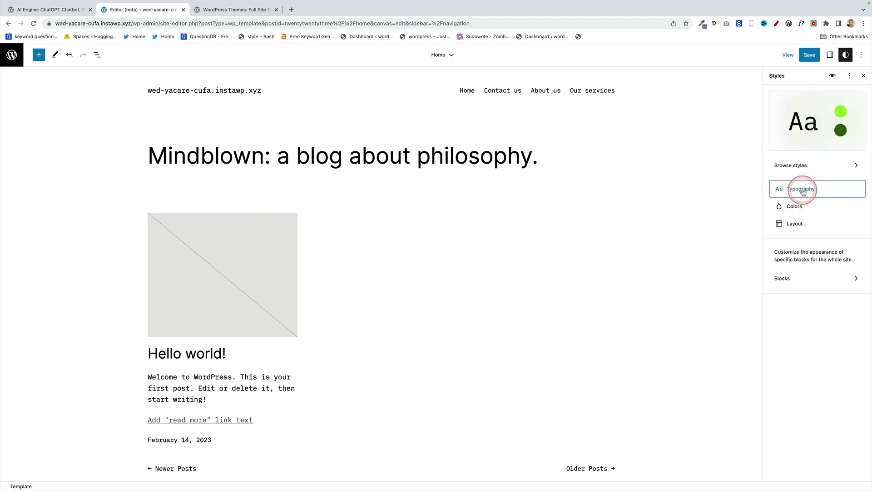
click(803, 192)
click(805, 188)
click(798, 230)
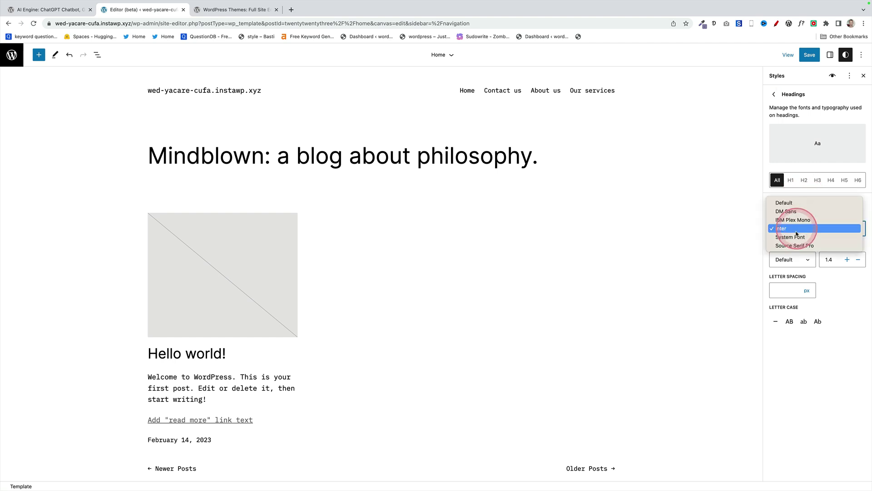
click(796, 237)
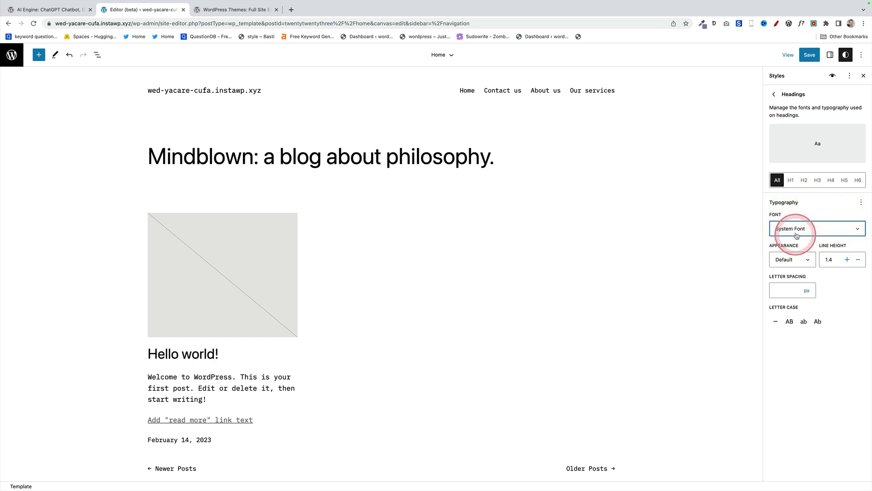
click(797, 231)
click(798, 211)
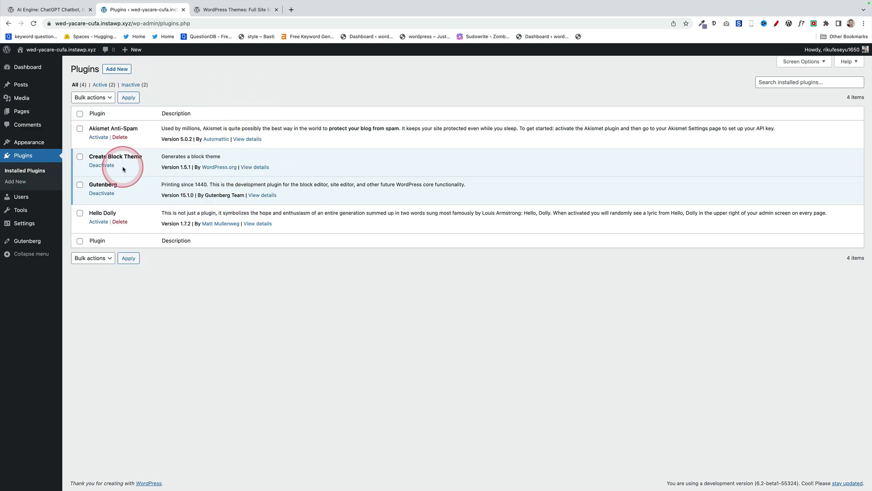
- Add the Google font Lobster, 400 normal variant, to the theme through Manage theme fonts
mouse_move(19, 142)
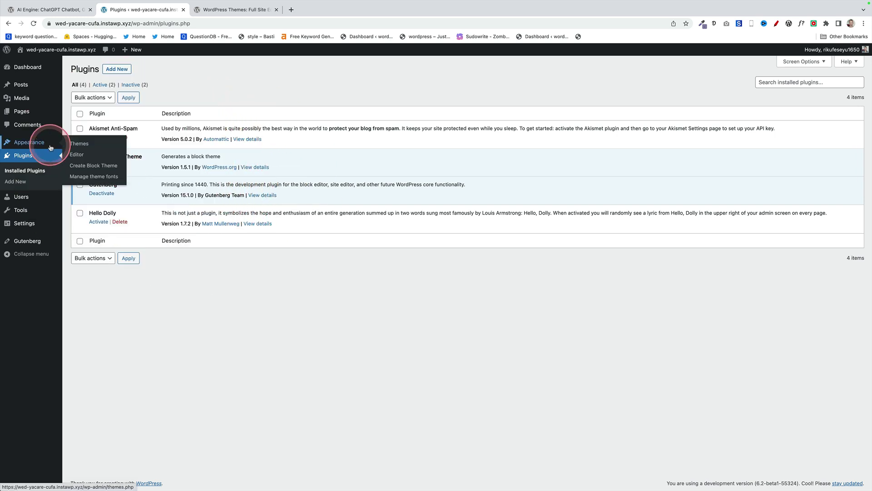
click(75, 175)
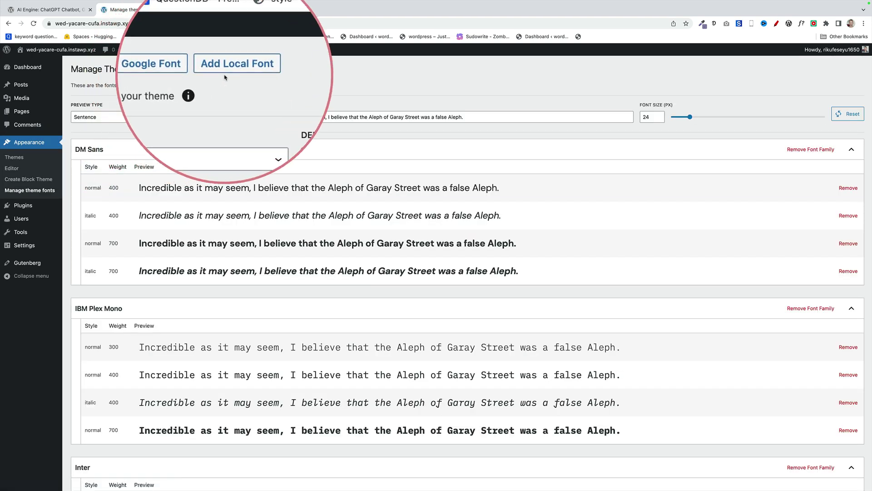
click(184, 69)
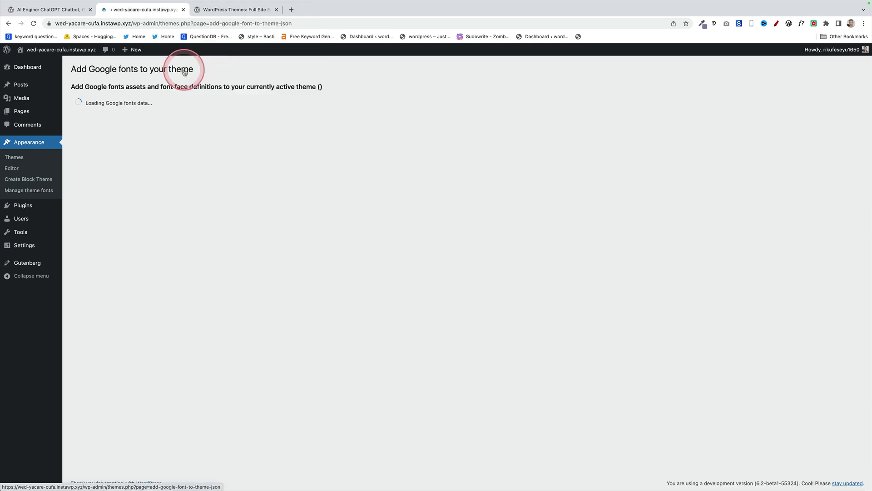
click(151, 111)
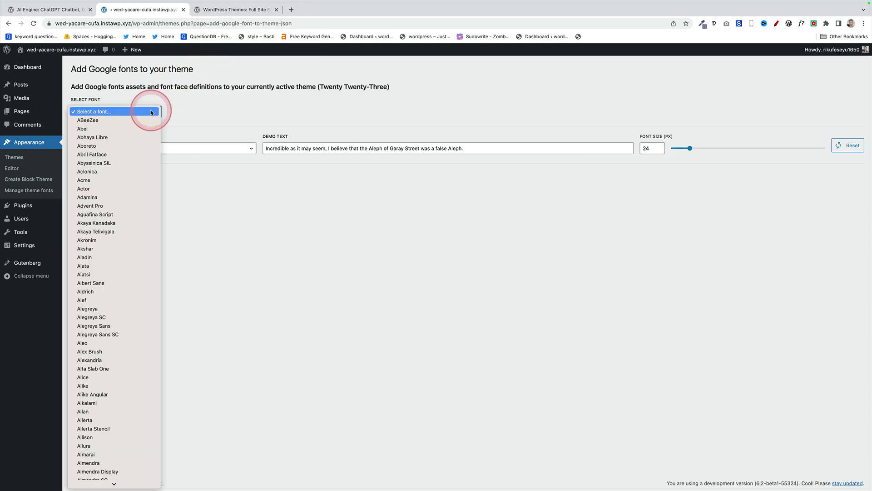
text(lobster)
key(Return)
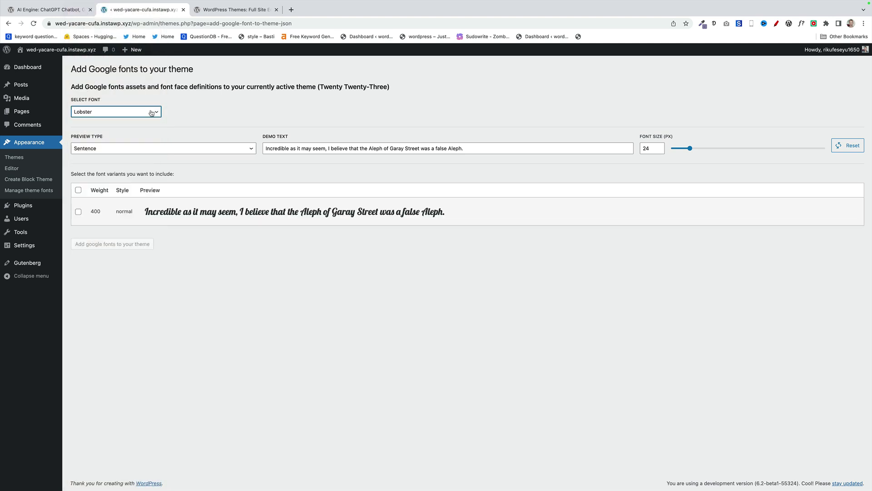
click(78, 190)
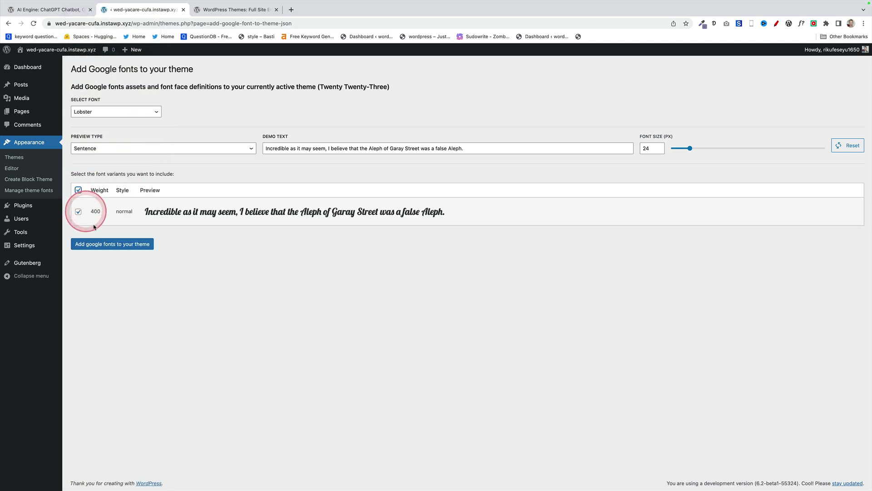
click(100, 244)
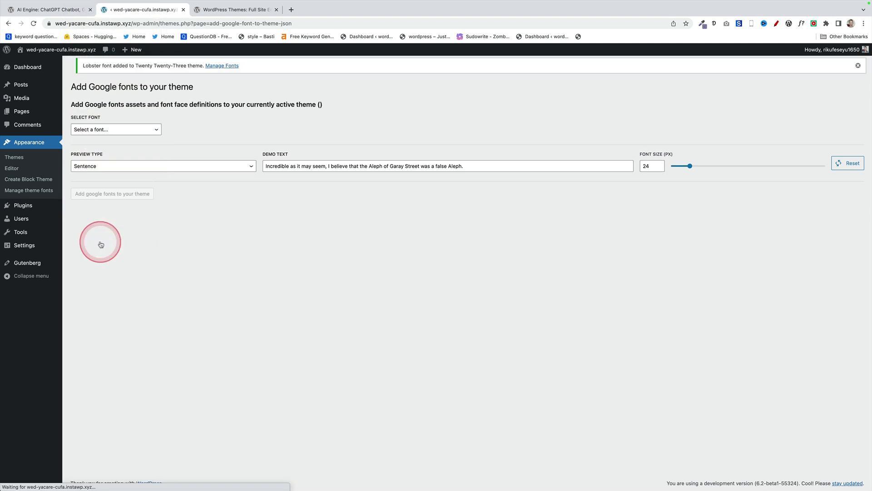
- In the site editor, set the global headings font to Lobster under Styles > Typography
click(13, 171)
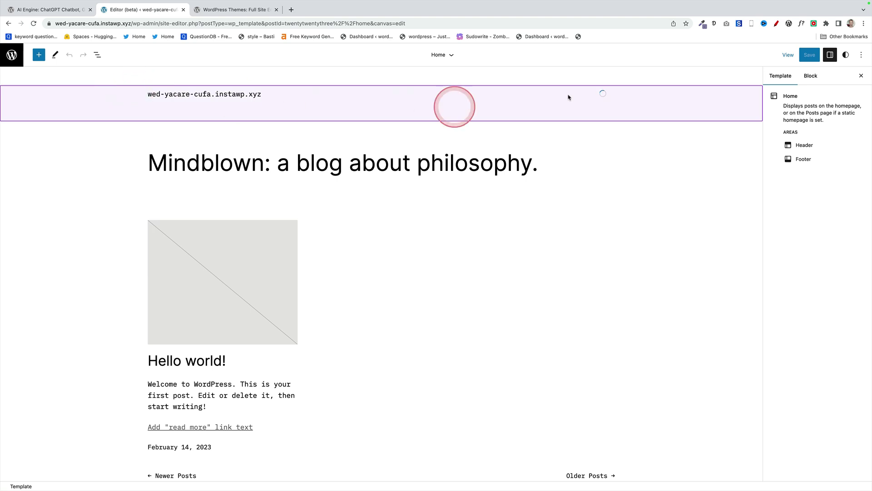
click(844, 55)
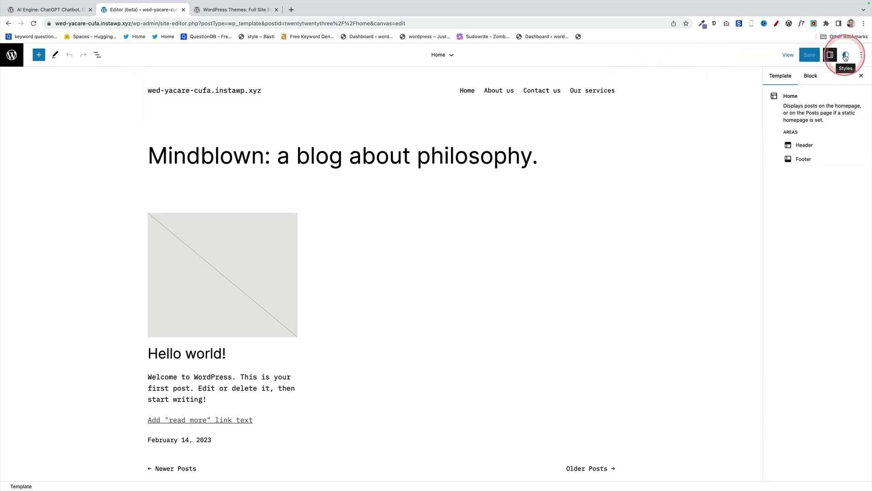
click(844, 55)
click(805, 153)
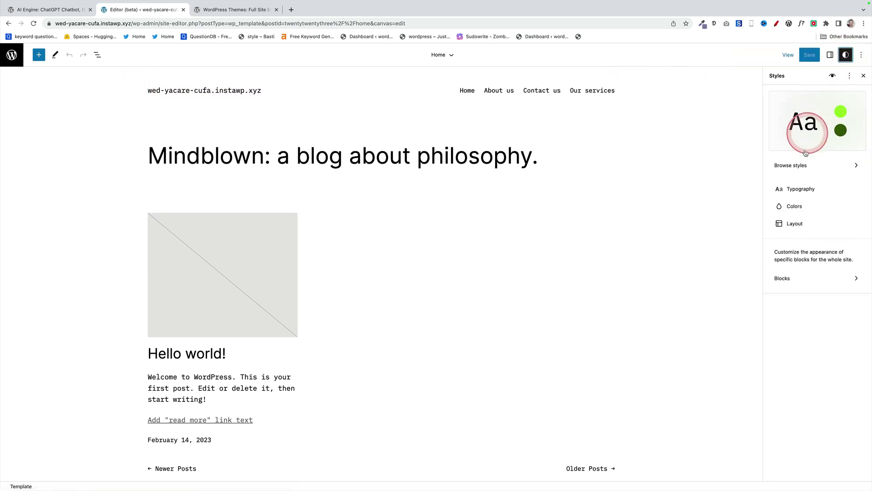
click(800, 189)
click(799, 187)
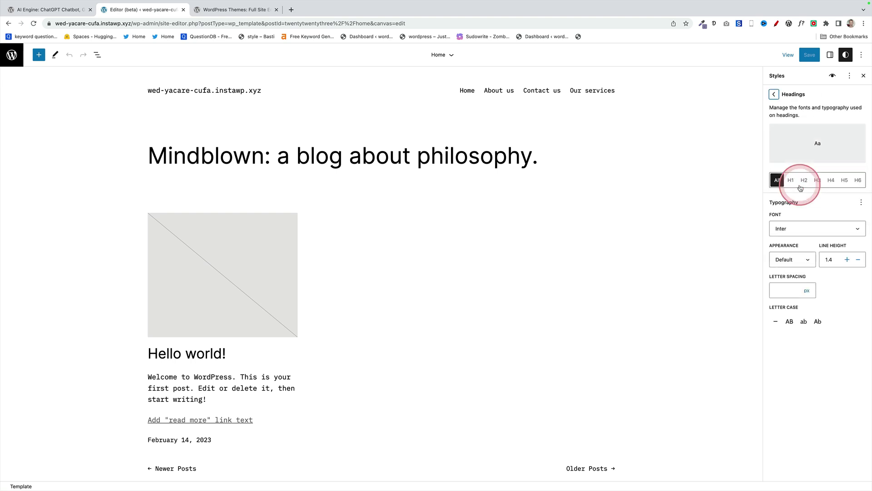
click(800, 227)
click(789, 262)
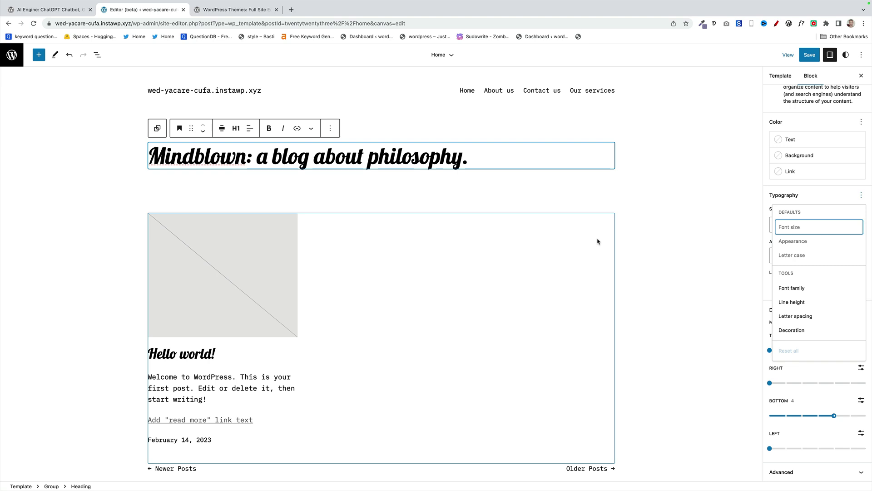
- Show additional typography options for the heading
click(858, 196)
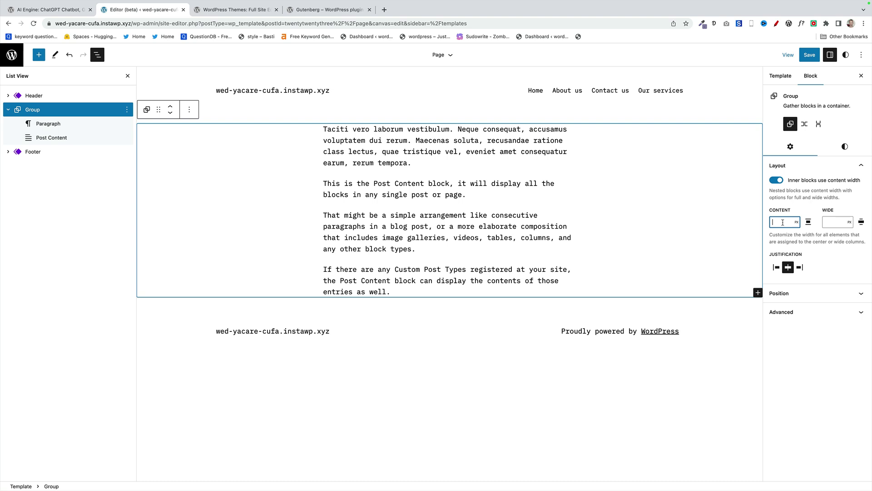
- Try a 1000 content width on the banner group, undo it, and duplicate the paragraph
text(1000)
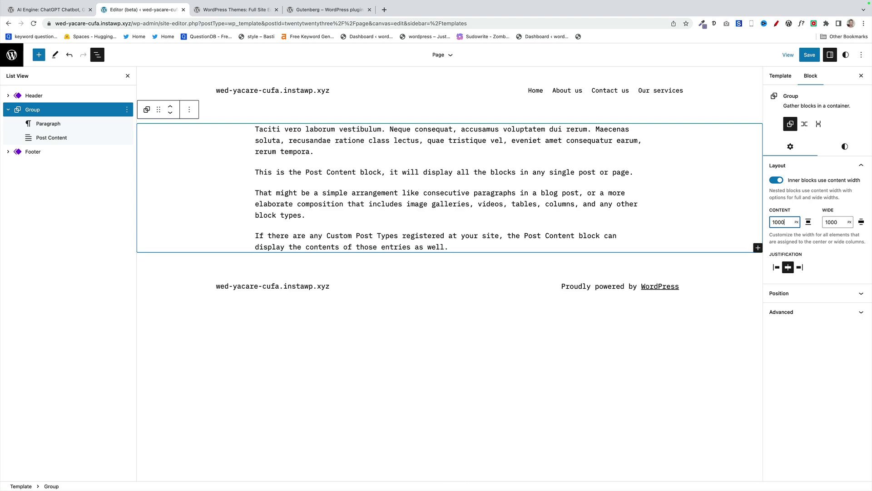
click(301, 251)
key(ctrl+z)
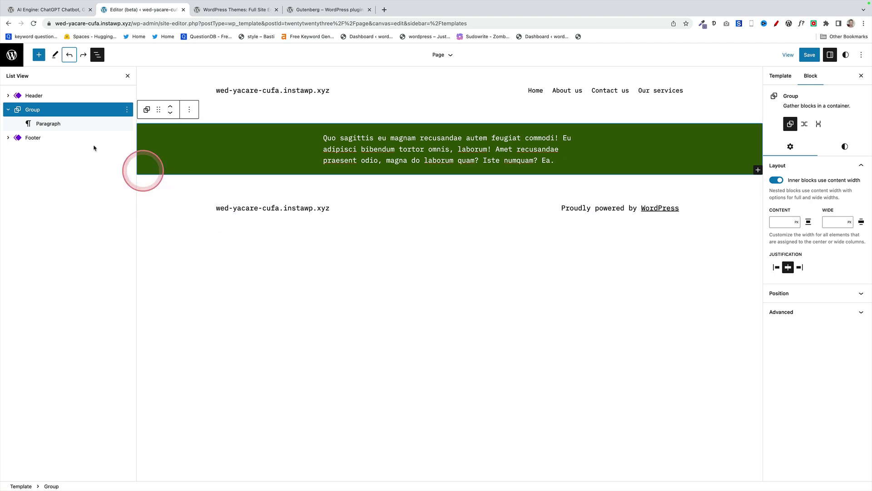
click(109, 123)
click(126, 123)
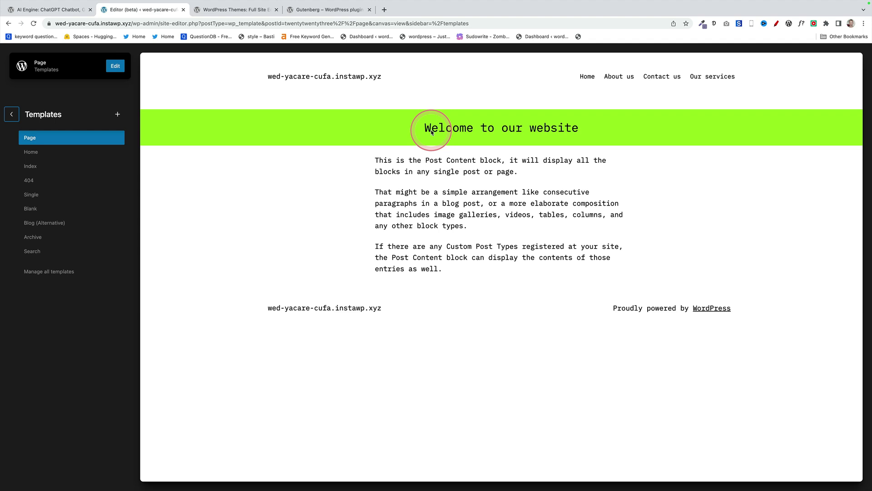
click(115, 66)
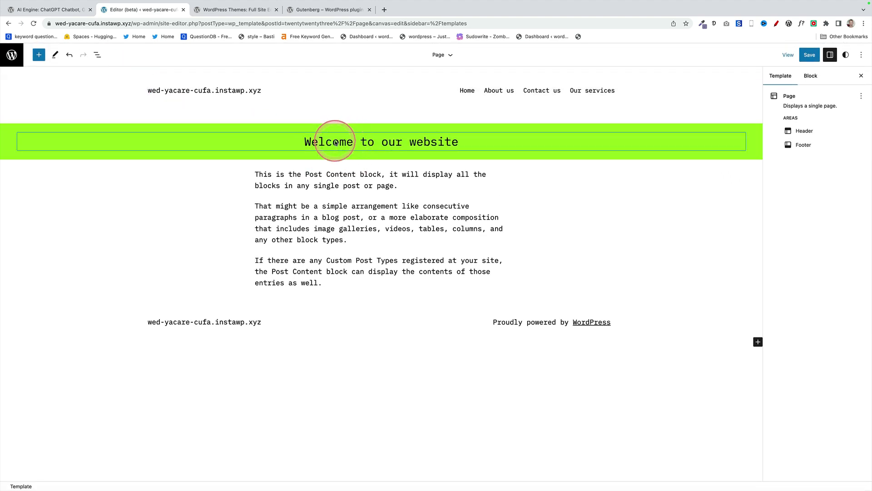
click(321, 130)
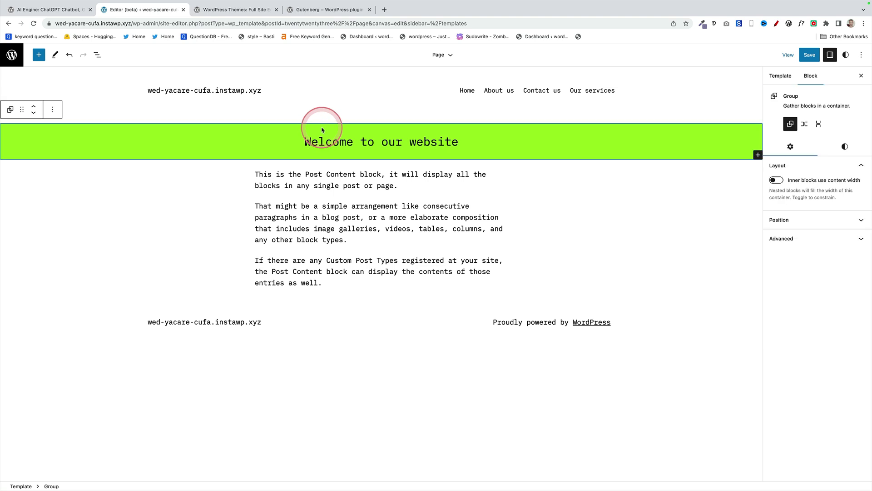
click(98, 56)
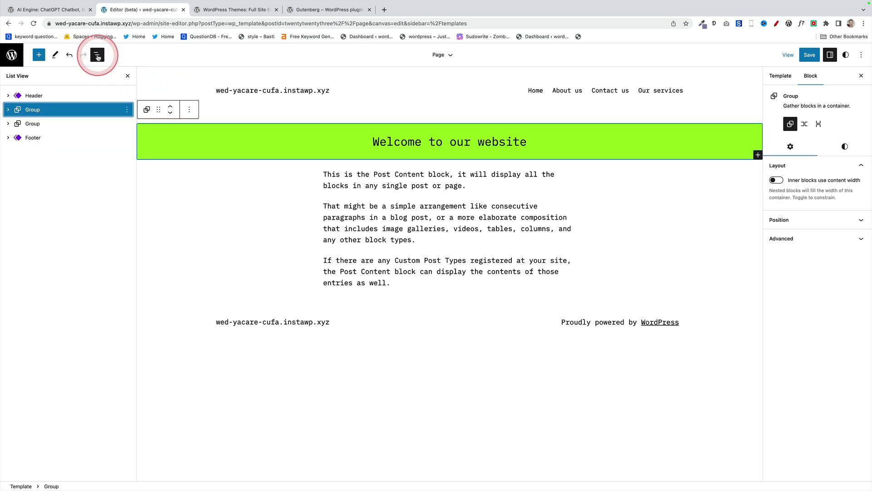
click(70, 126)
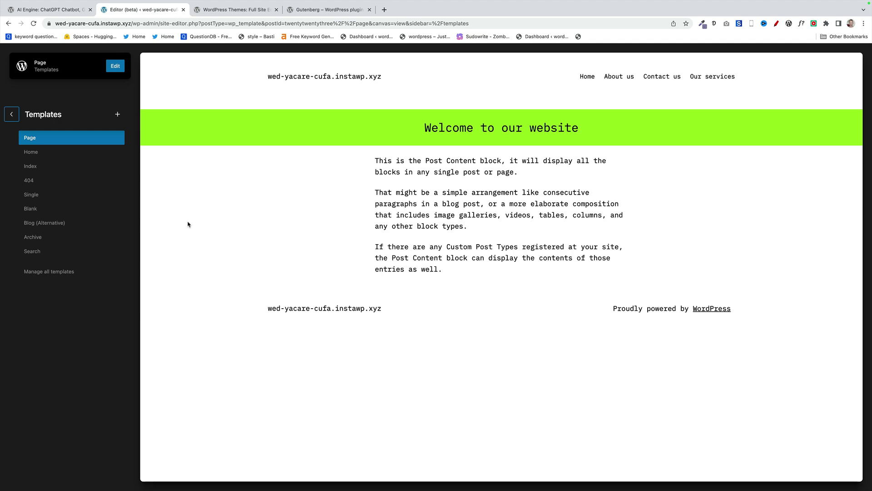
- Clear the Page template's customizations from its title dropdown in the editor
click(286, 210)
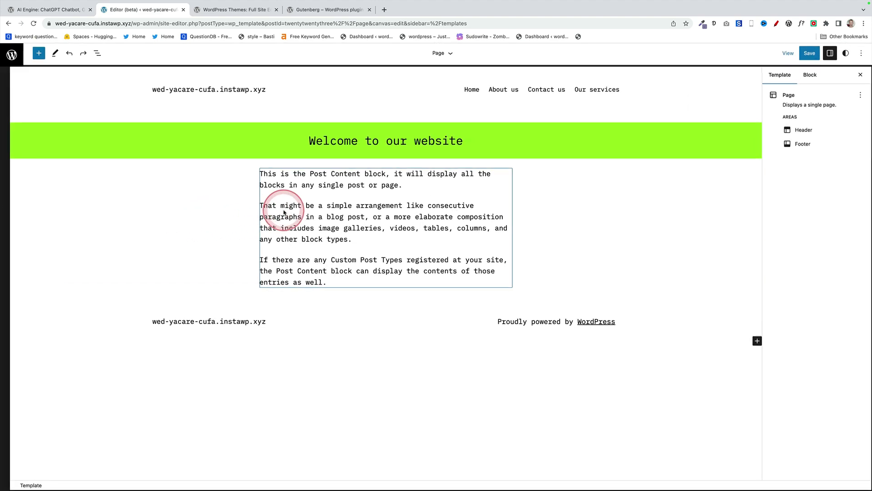
click(447, 66)
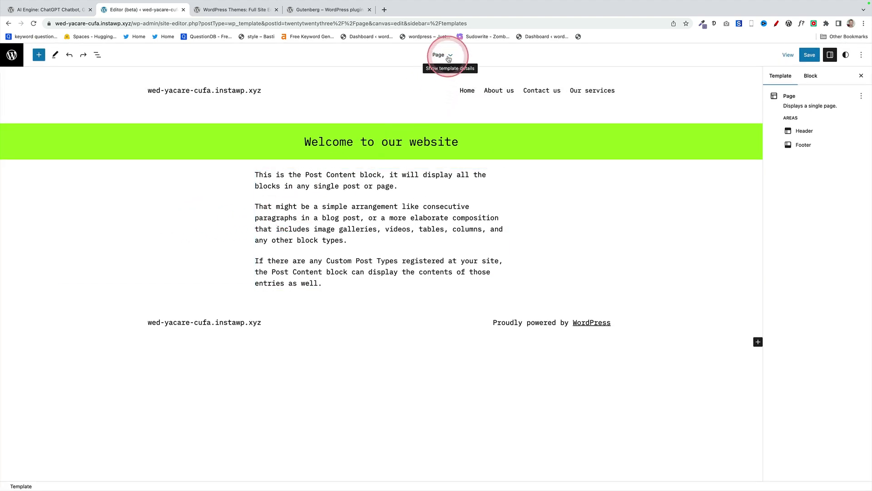
click(449, 56)
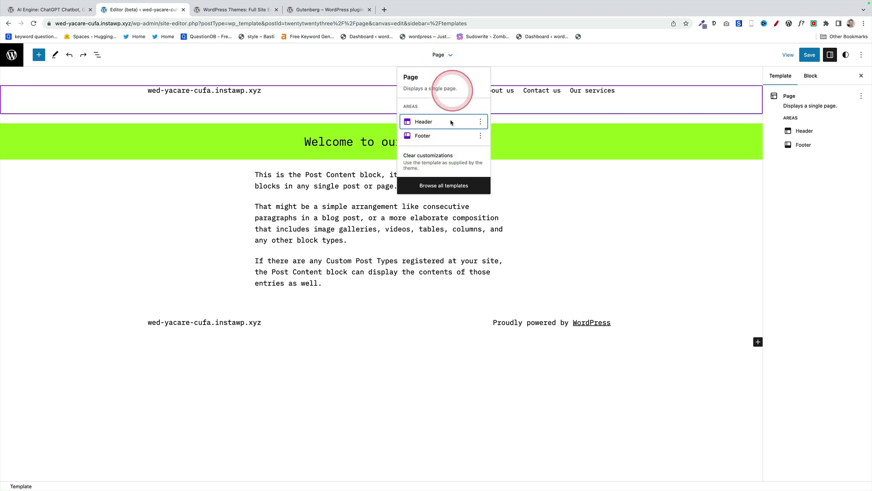
click(439, 157)
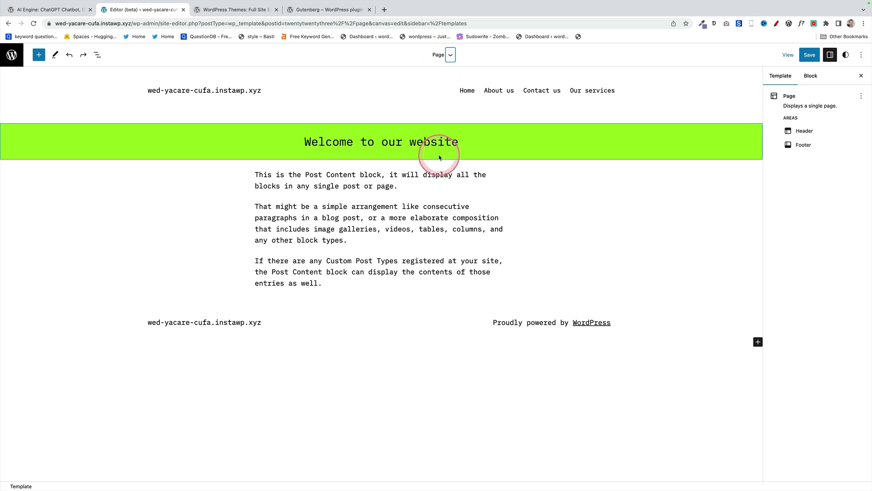
- Clear the Page template's customizations again from its Actions menu in Manage all templates
click(6, 57)
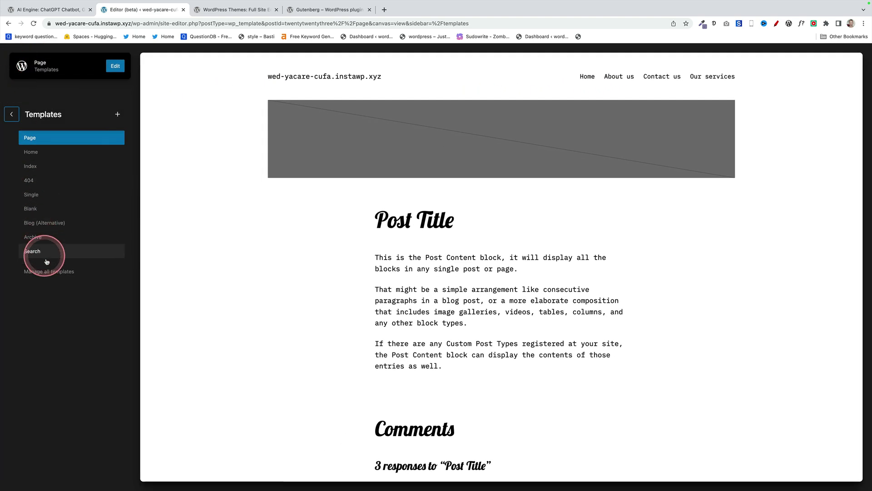
click(55, 277)
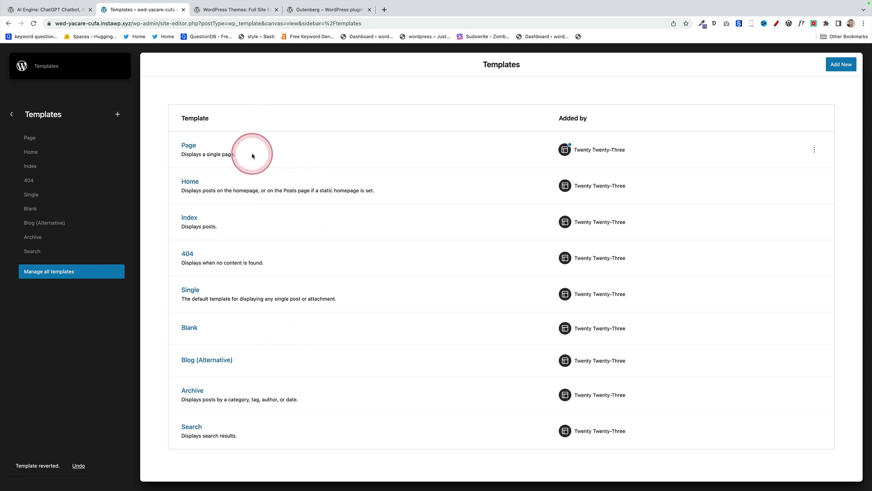
click(814, 151)
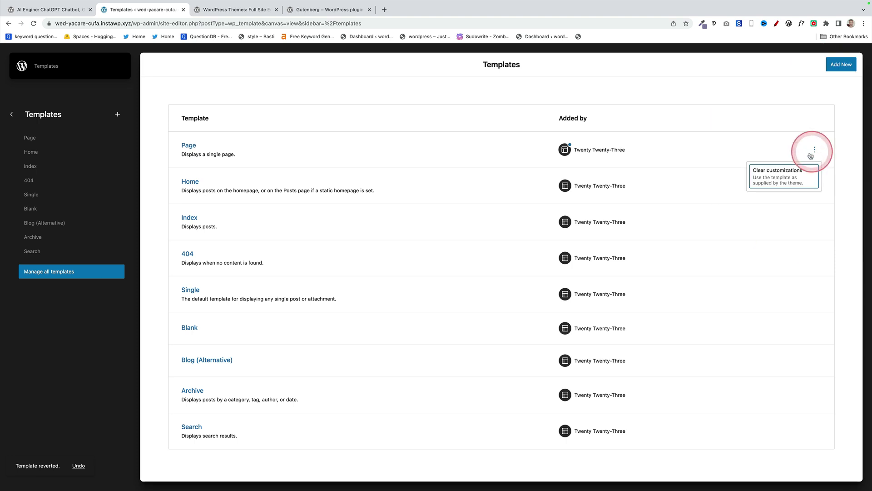
click(783, 173)
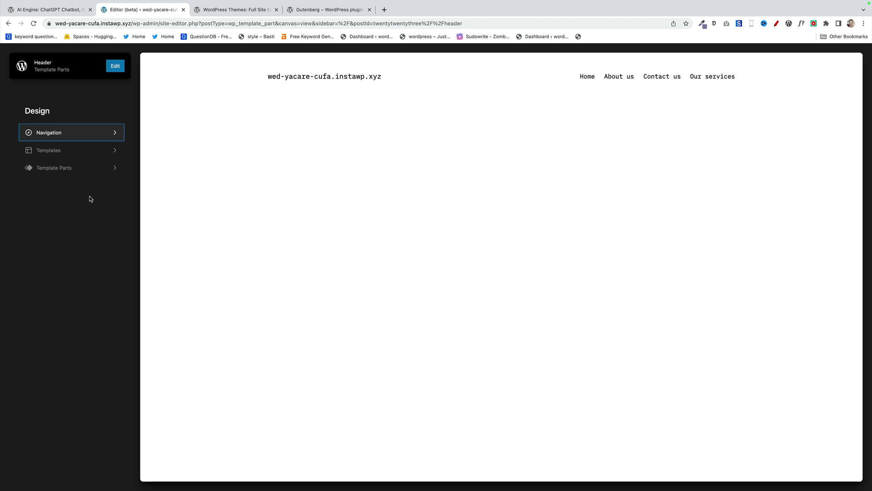
- From Template Parts, enter edit mode and select the Header part in List View
click(75, 169)
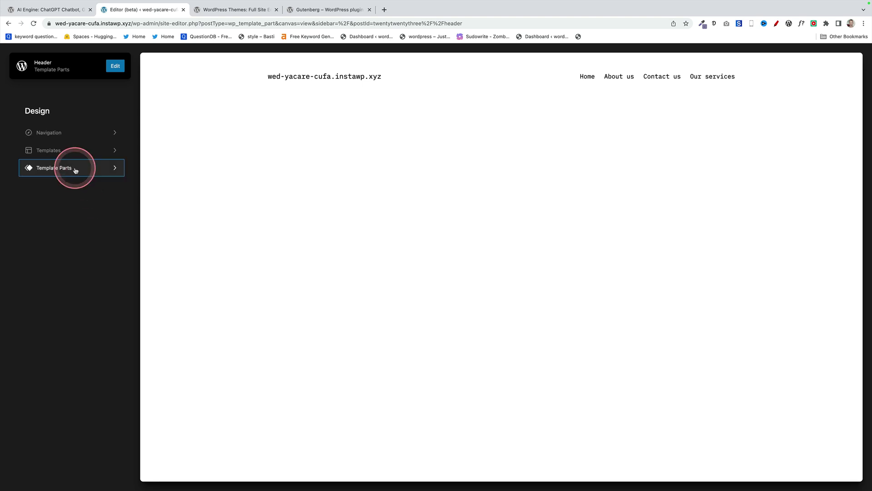
click(116, 66)
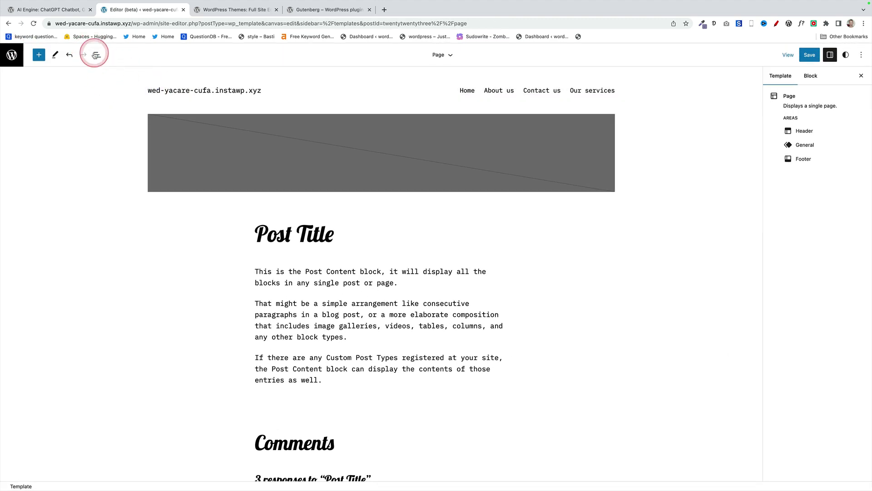
click(95, 55)
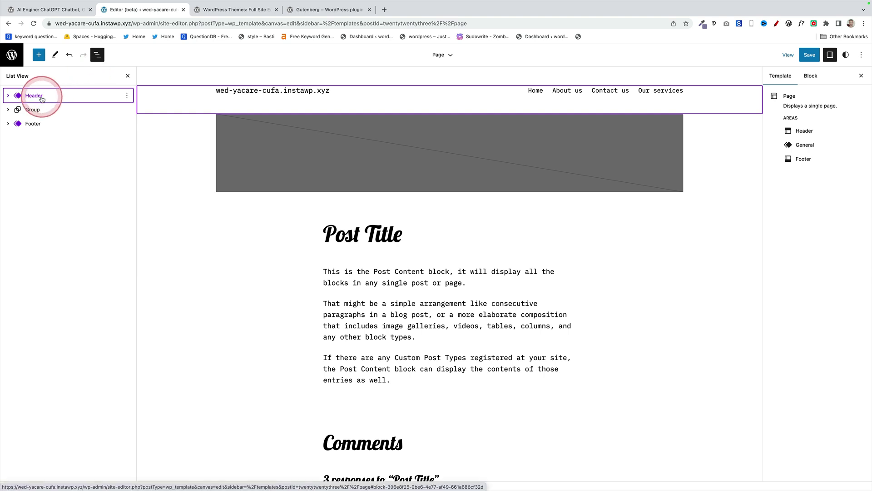
click(42, 99)
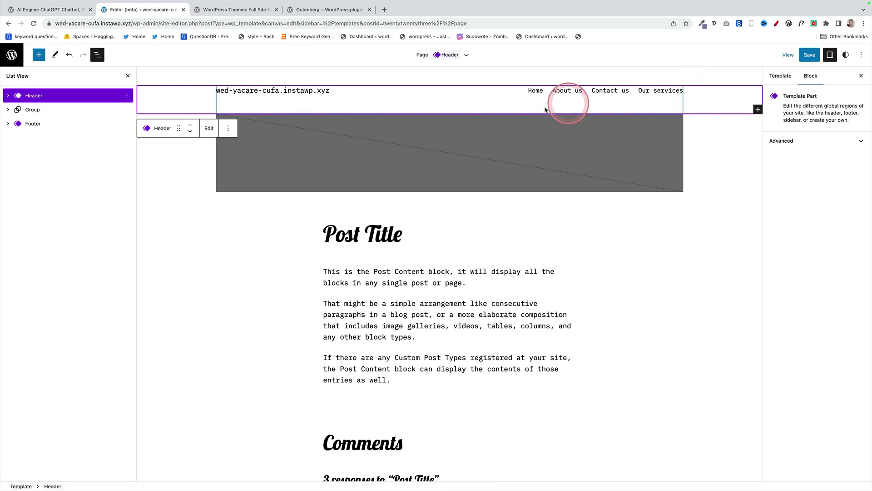
- Leave the editor and return to the Template Parts list
click(11, 55)
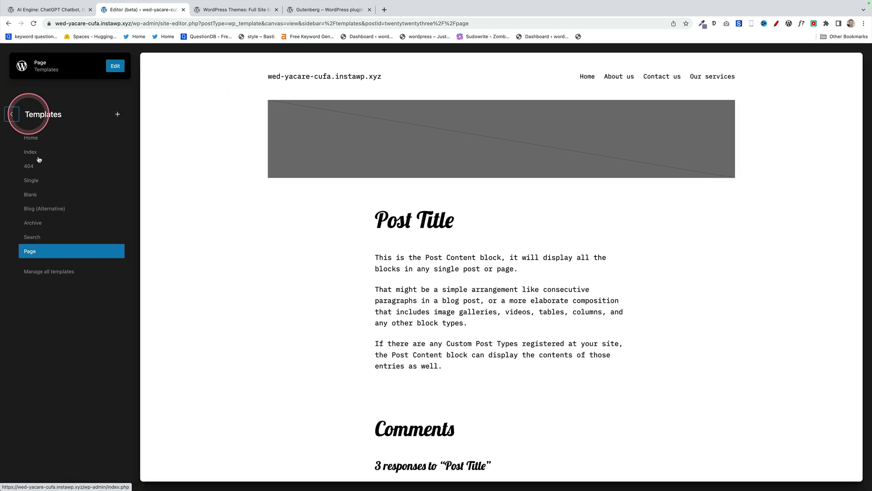
click(12, 114)
click(56, 172)
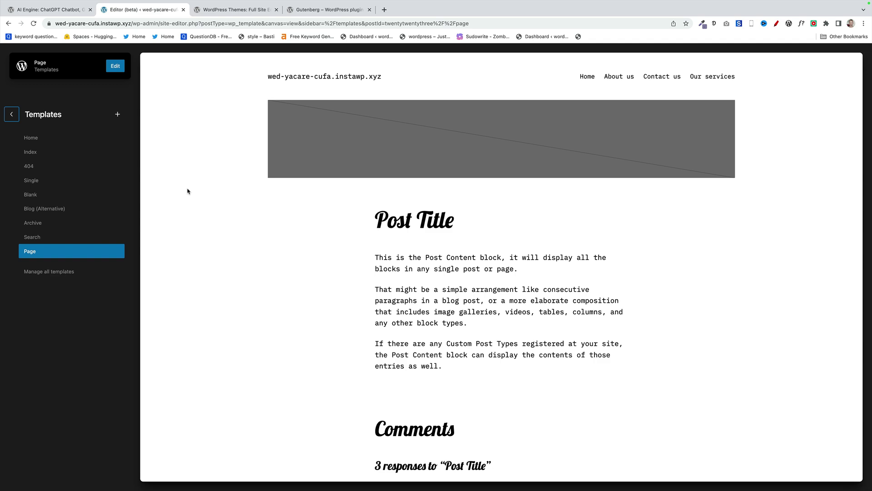
- Browse the global Styles Layout, Colors and Blocks settings without changing anything
click(187, 191)
click(845, 55)
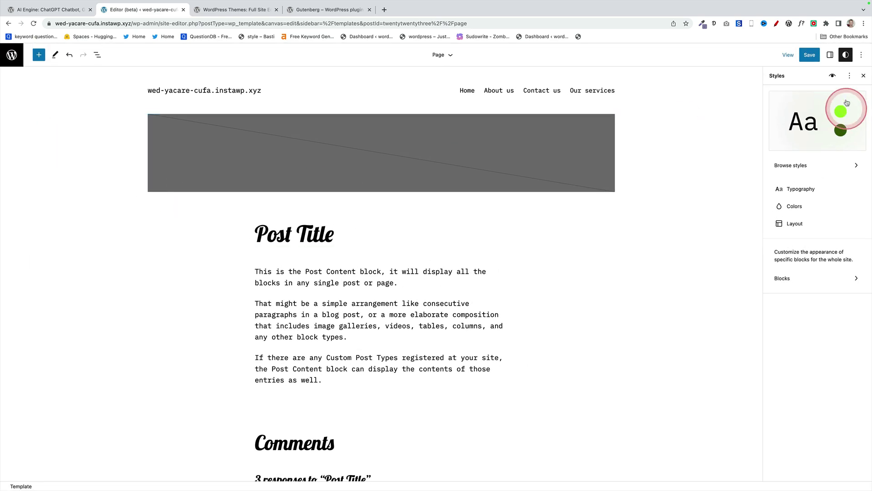
click(845, 55)
click(845, 57)
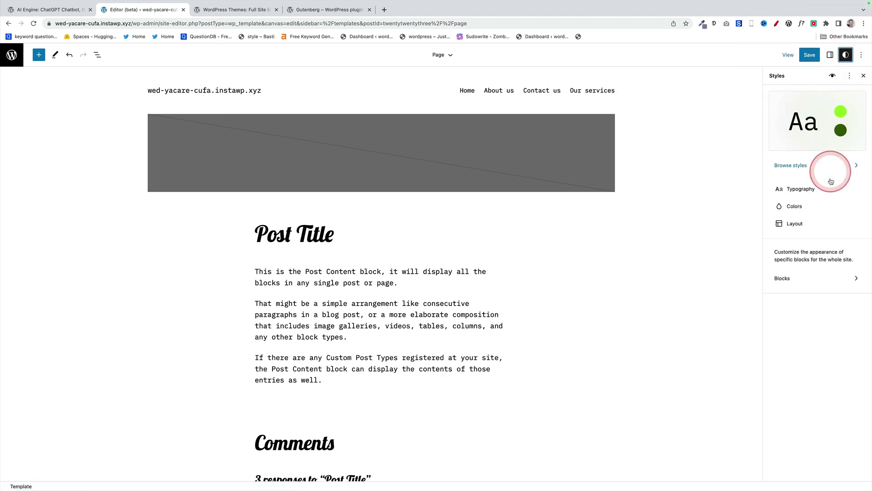
click(795, 224)
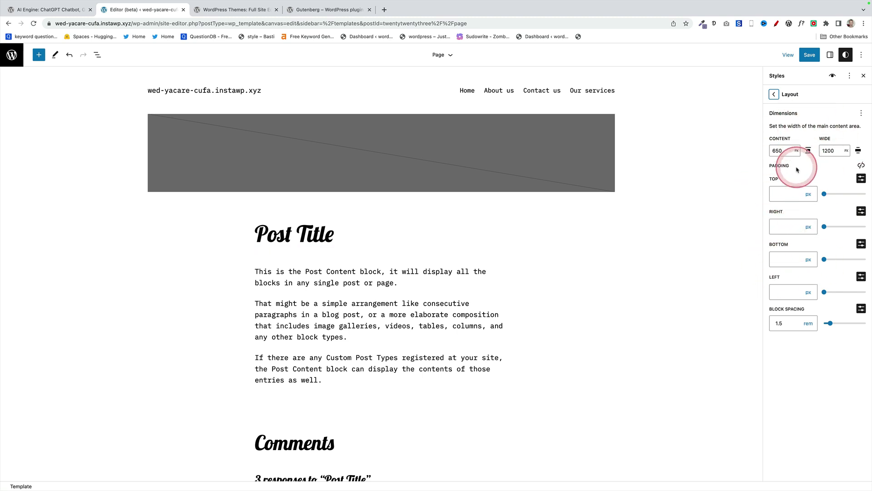
click(774, 95)
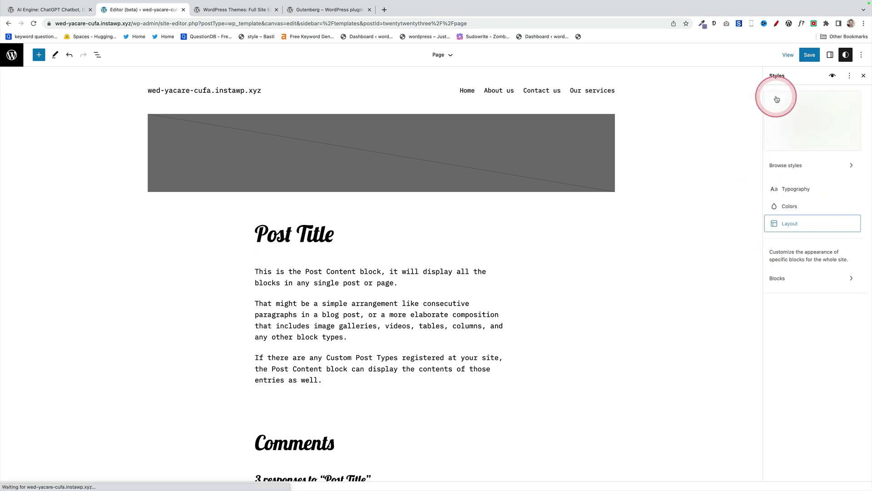
click(791, 207)
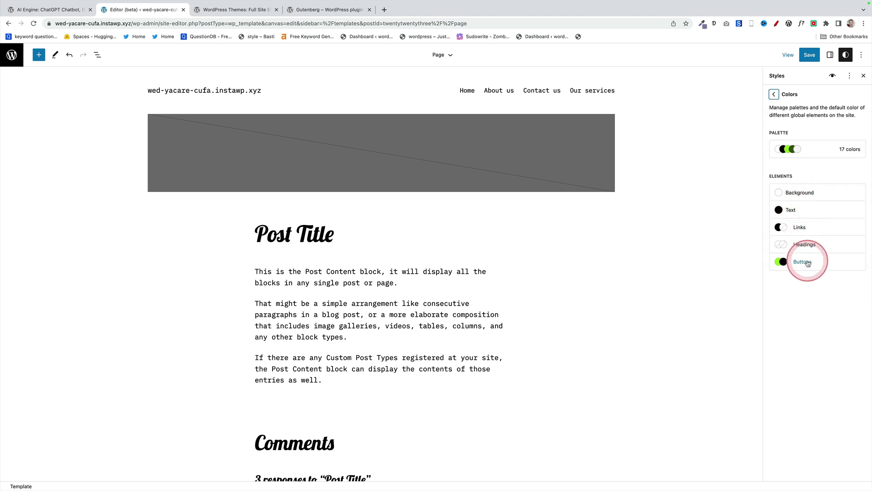
click(775, 97)
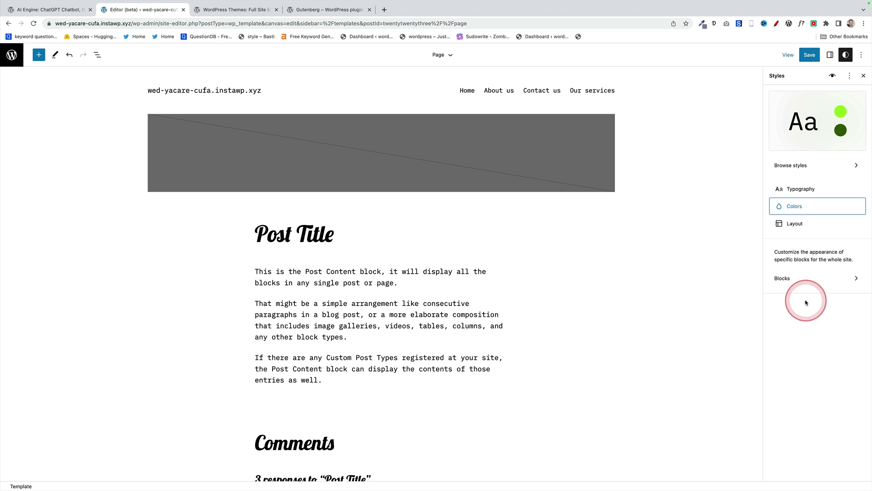
click(798, 279)
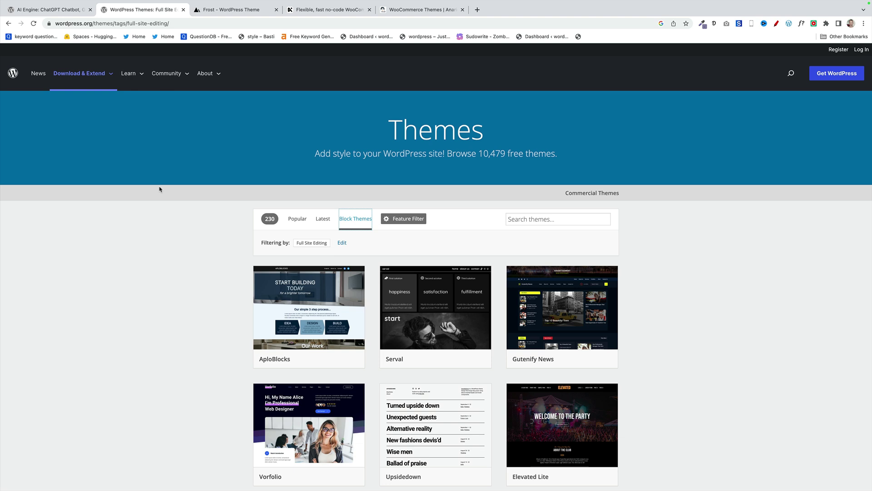
- Browse the block themes listed in the WordPress.org Themes directory
mouse_move(105, 74)
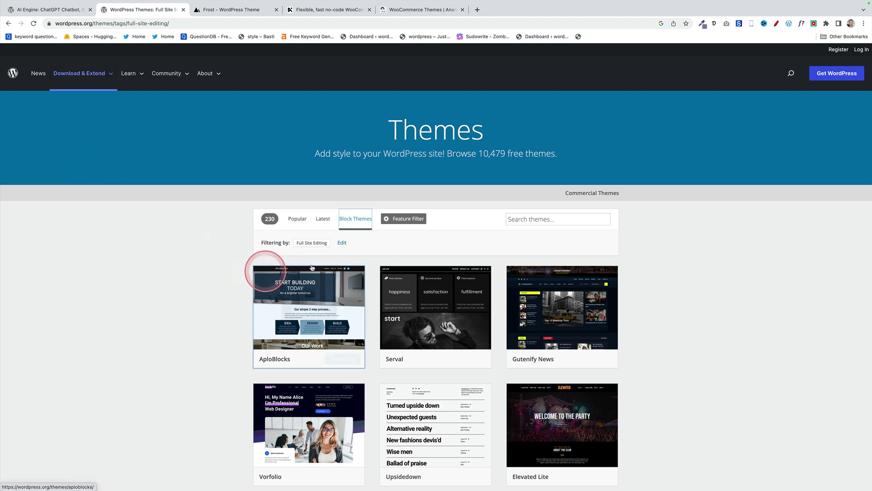
click(354, 218)
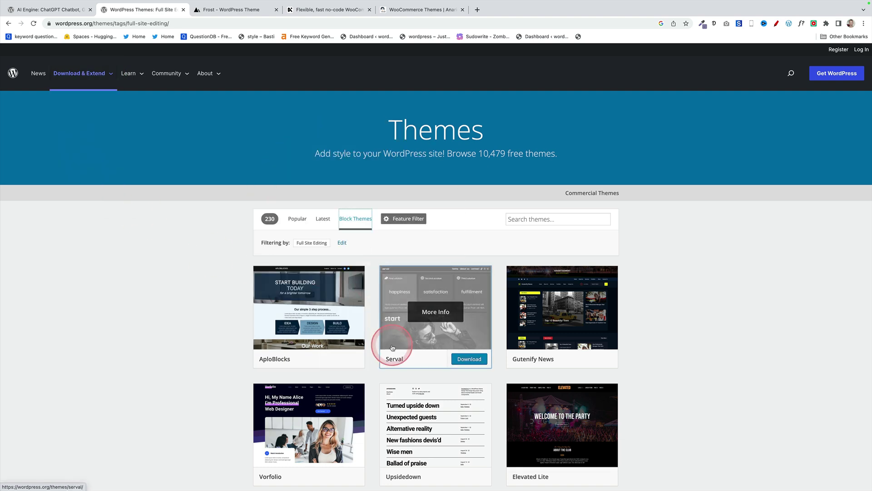
scroll(389, 341, down, 3)
scroll(393, 347, down, 3)
scroll(392, 347, up, 3)
- View the Frost, AinoBlocks and Anariel Design theme sites, scrolling to Anariel's theme cards
click(222, 10)
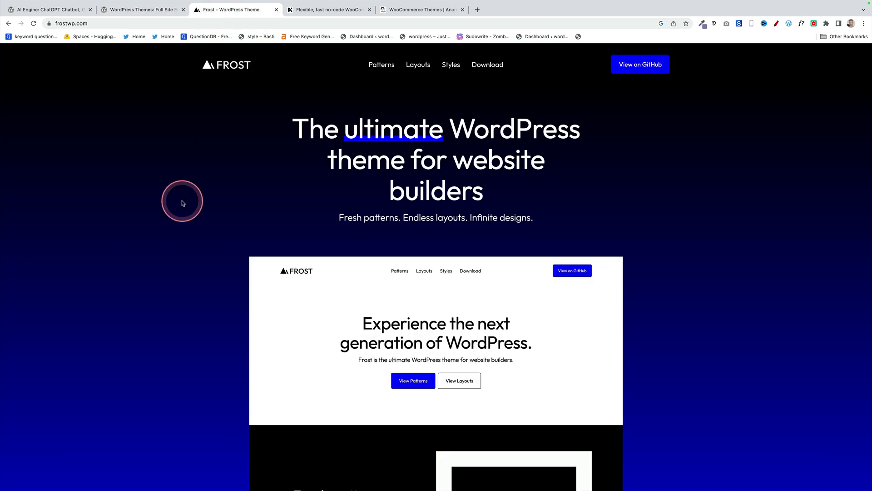
click(318, 10)
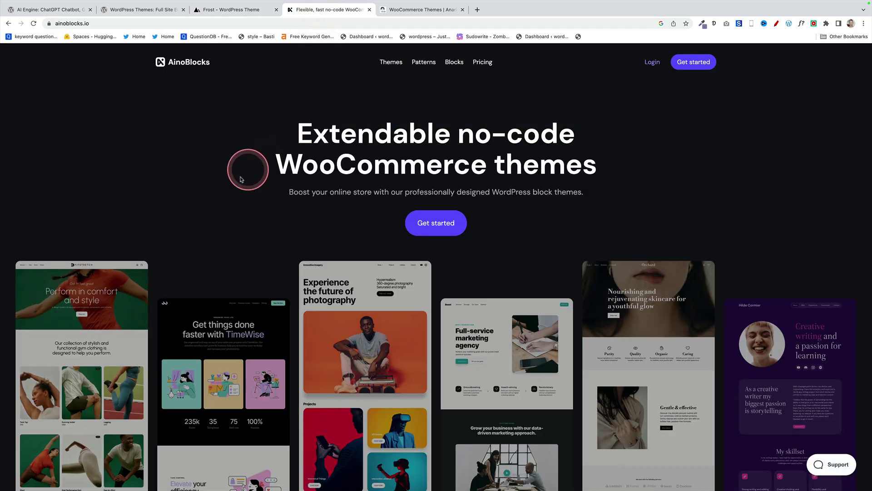
scroll(280, 311, down, 6)
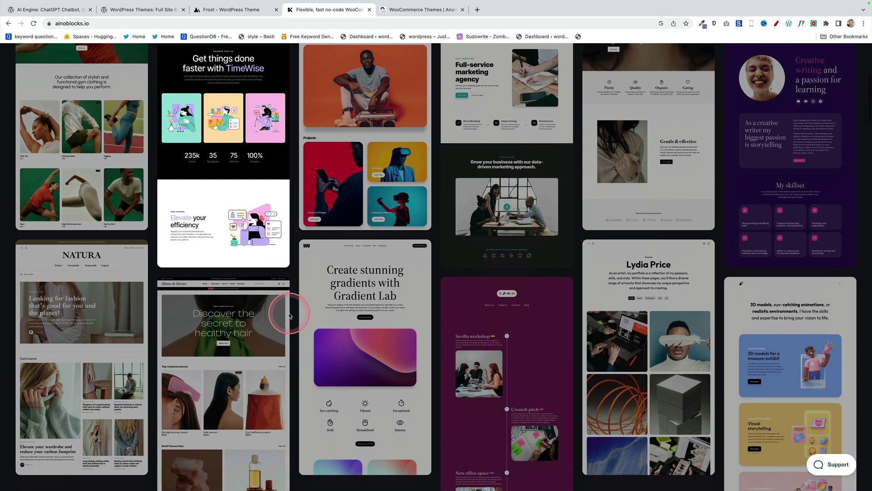
scroll(281, 309, up, 6)
click(400, 9)
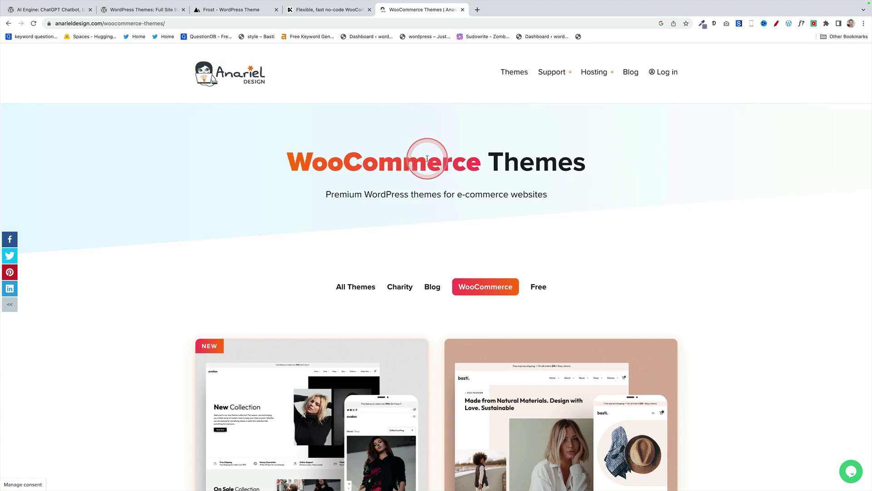
scroll(398, 298, down, 5)
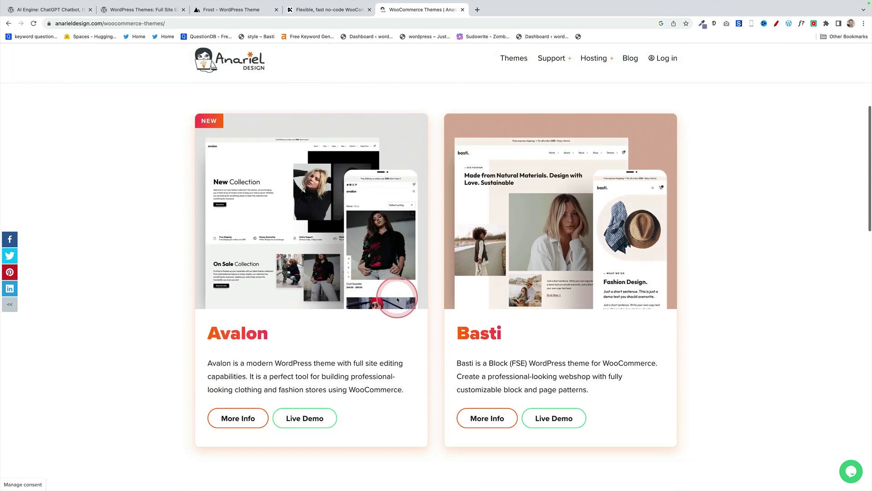